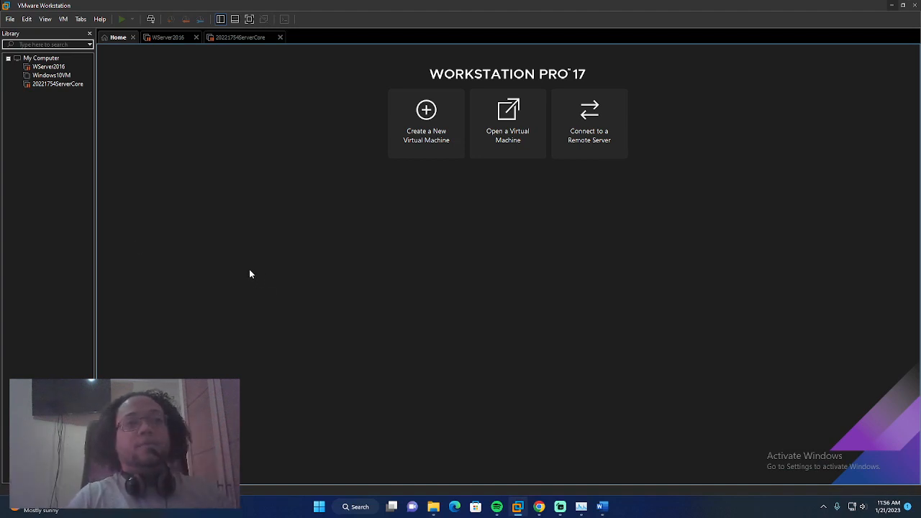
Start a Typical new virtual machine using the ubuntu-22.04.1-live-server-amd64 ISO as the installer
{"action": "left_click", "coordinate": [51, 151]}
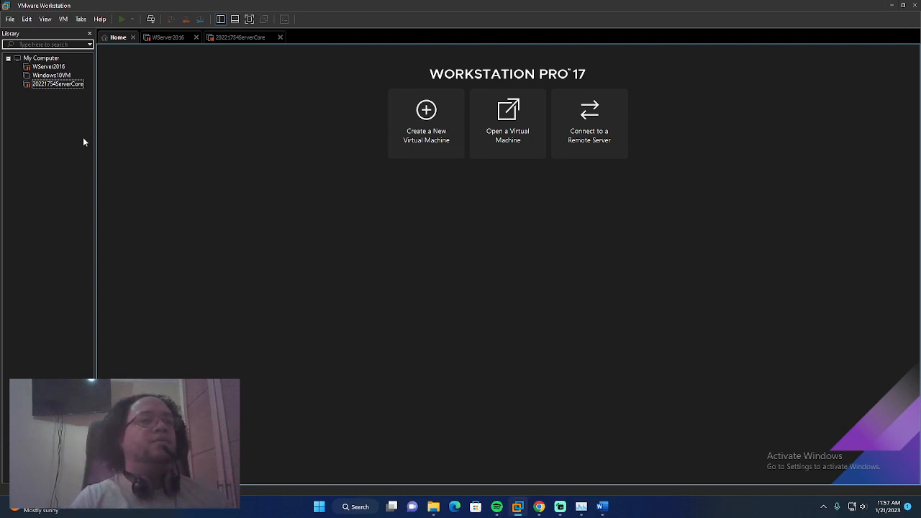
{"action": "right_click", "coordinate": [51, 118]}
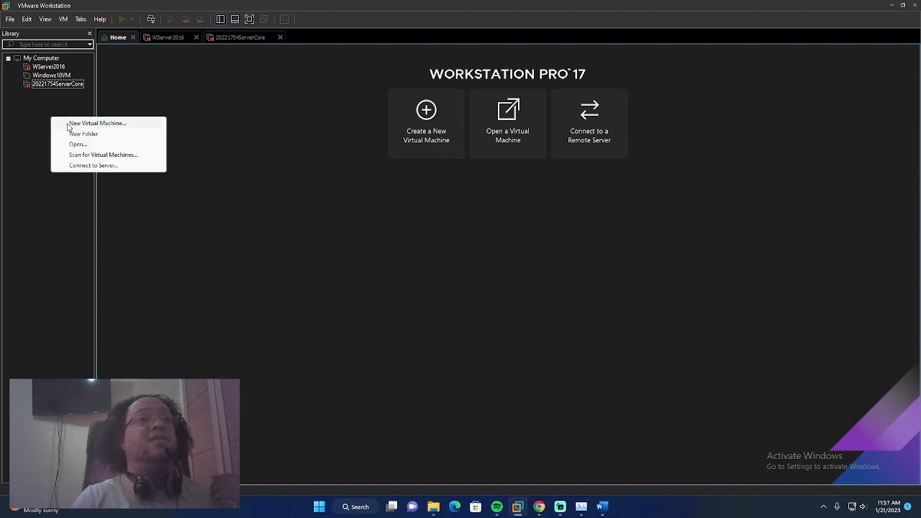
{"action": "left_click", "coordinate": [63, 125]}
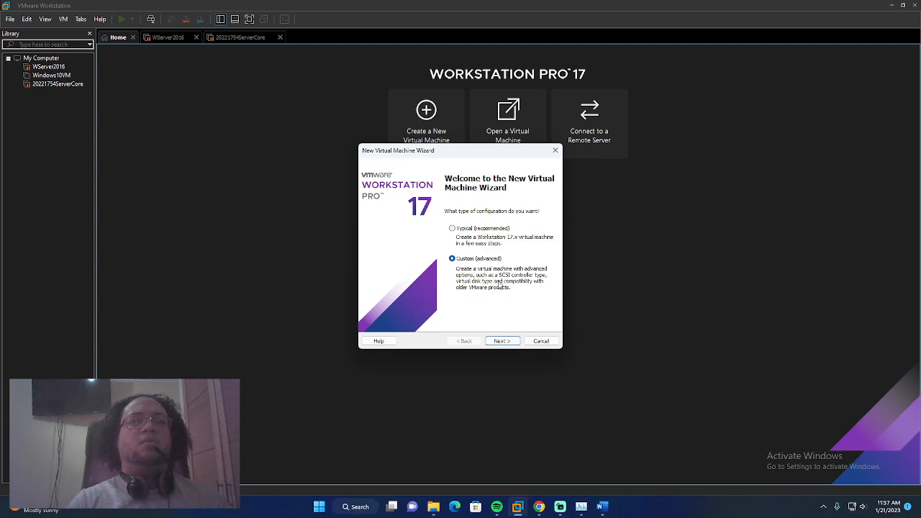
{"action": "left_click", "coordinate": [452, 229]}
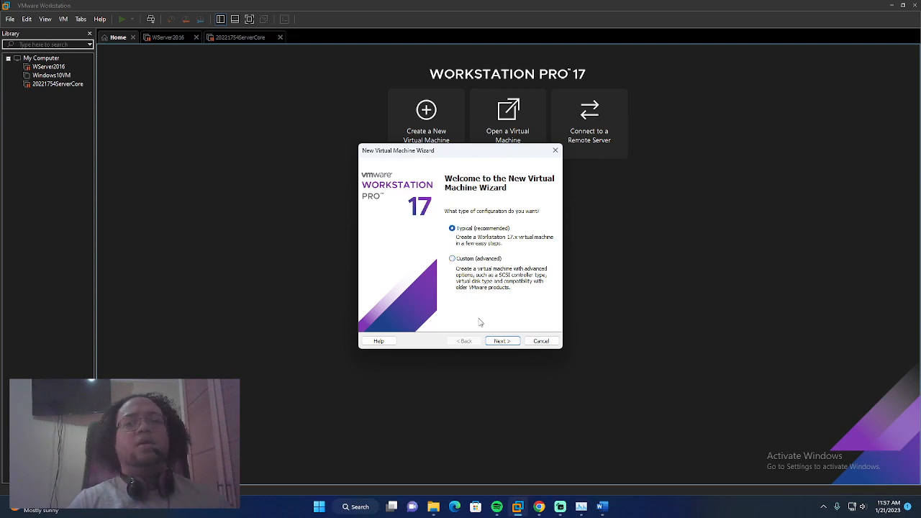
{"action": "left_click", "coordinate": [501, 341]}
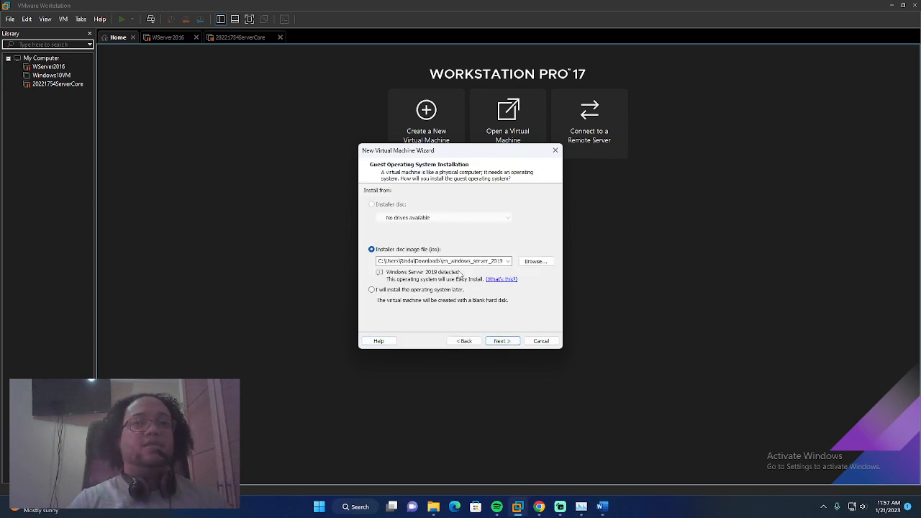
{"action": "left_click", "coordinate": [535, 261]}
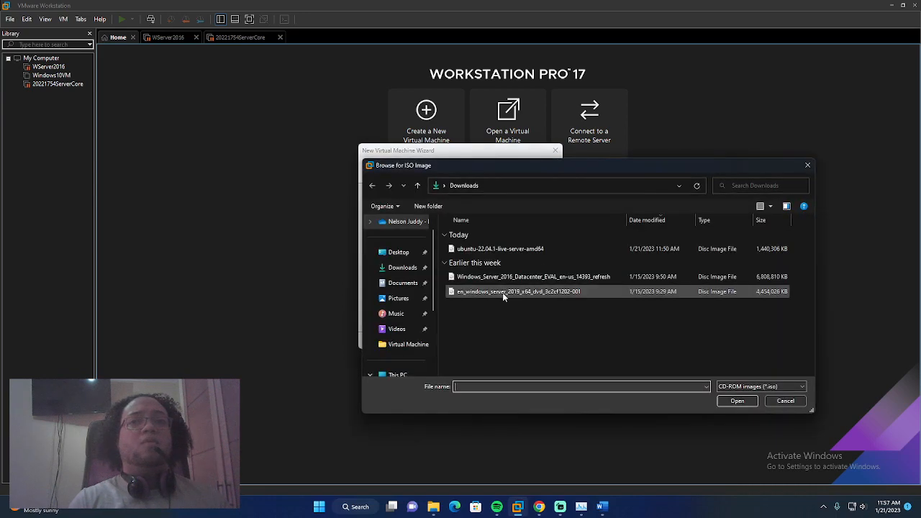
{"action": "left_click", "coordinate": [523, 249]}
{"action": "left_click", "coordinate": [737, 400]}
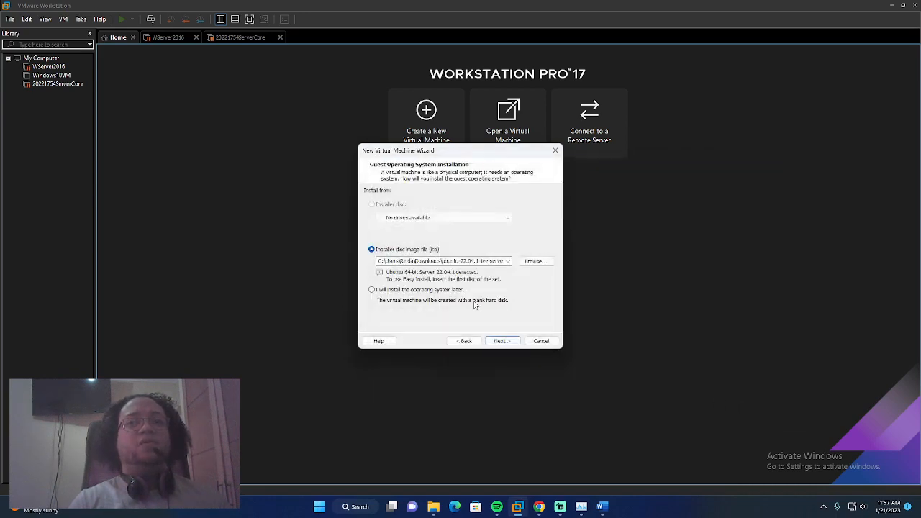
{"action": "left_click", "coordinate": [501, 341]}
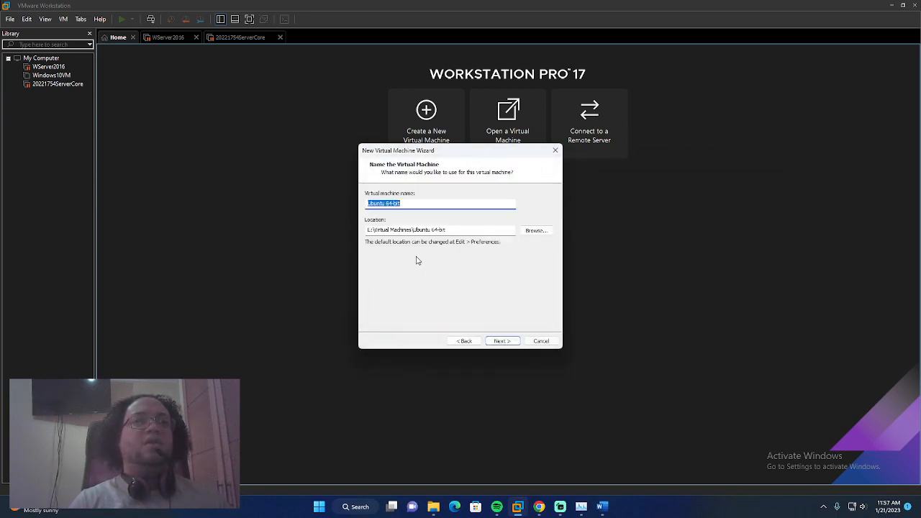
Rename the VM to the user's full name, keeping the default location and 20 GB disk
{"action": "left_click_drag", "start_coordinate": [427, 202], "coordinate": [366, 204]}
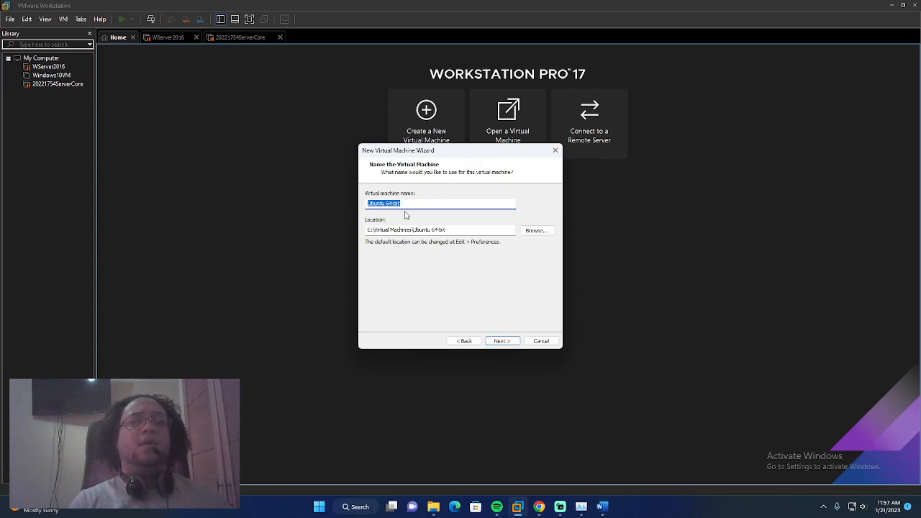
{"action": "key", "text": "BackSpace"}
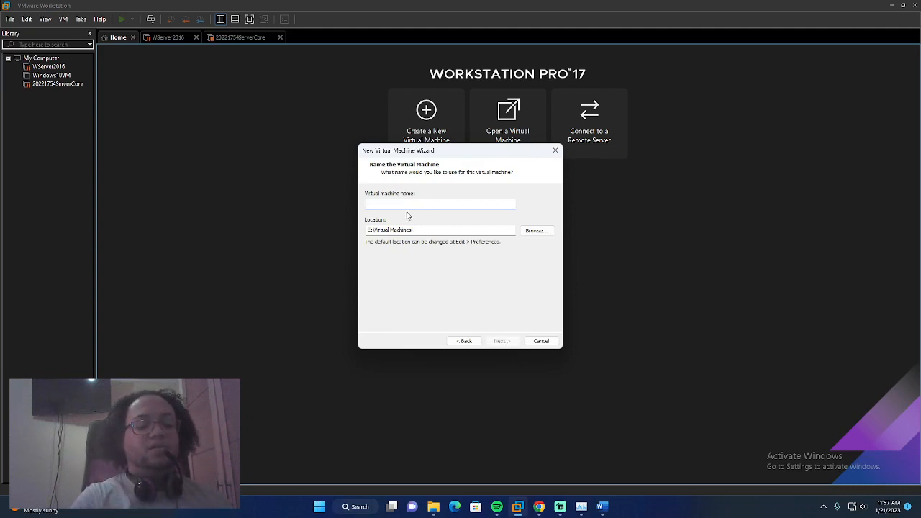
{"action": "type", "text": "Nelson Robles"}
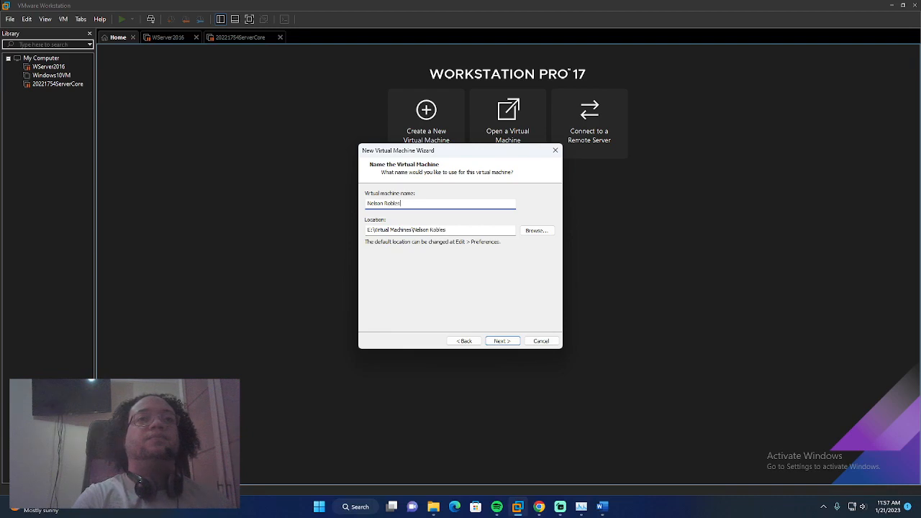
{"action": "left_click", "coordinate": [450, 230]}
{"action": "left_click", "coordinate": [449, 230]}
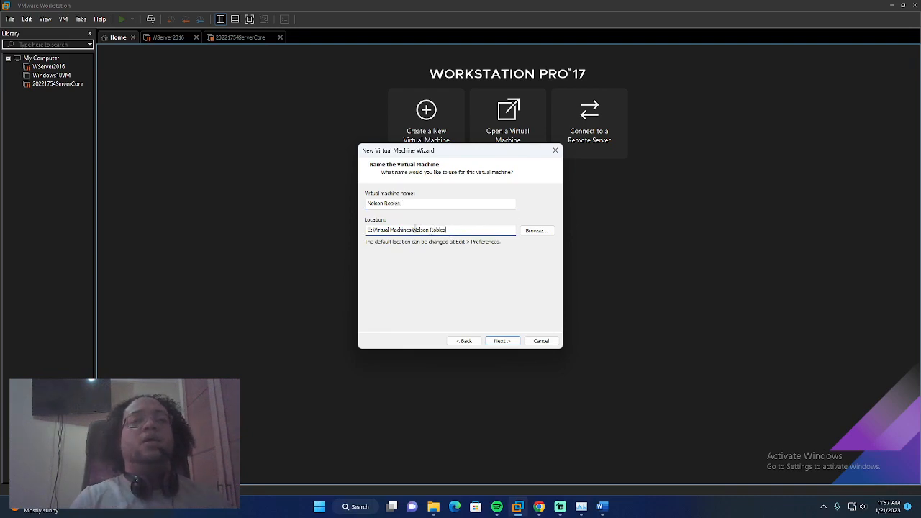
{"action": "left_click", "coordinate": [501, 341]}
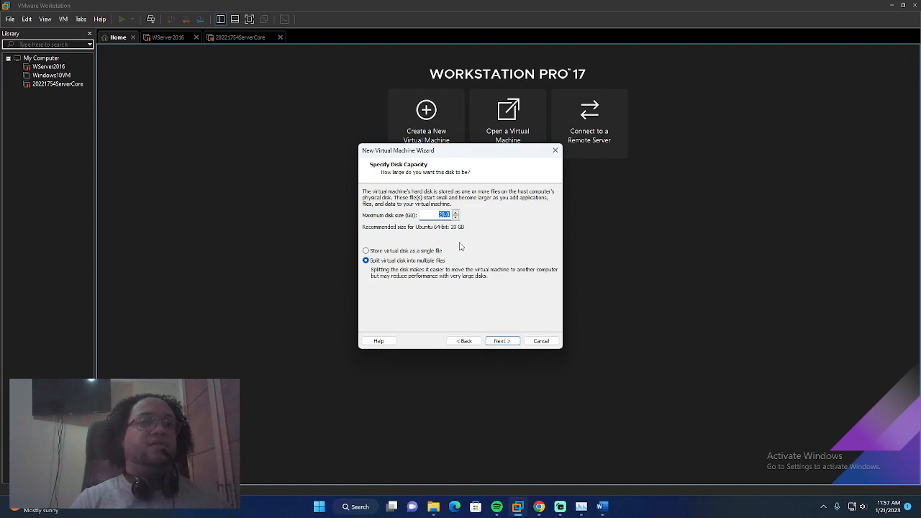
{"action": "left_click", "coordinate": [500, 343]}
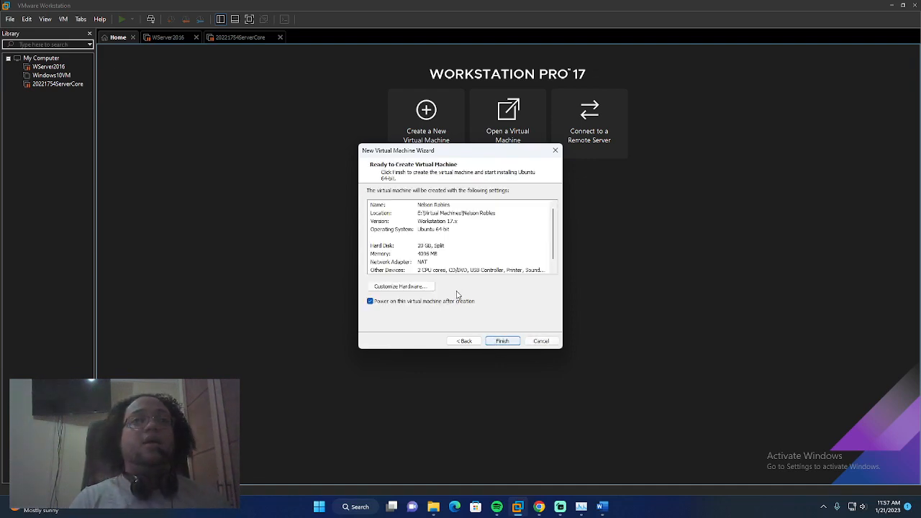
Review the 4 GB memory and 2 processor settings, then finish and power on the VM
{"action": "left_click", "coordinate": [432, 287]}
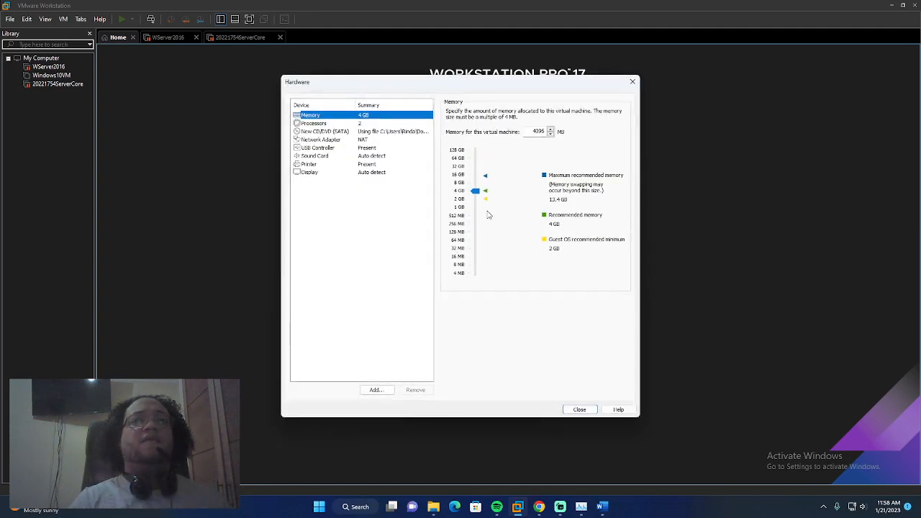
{"action": "left_click", "coordinate": [348, 124]}
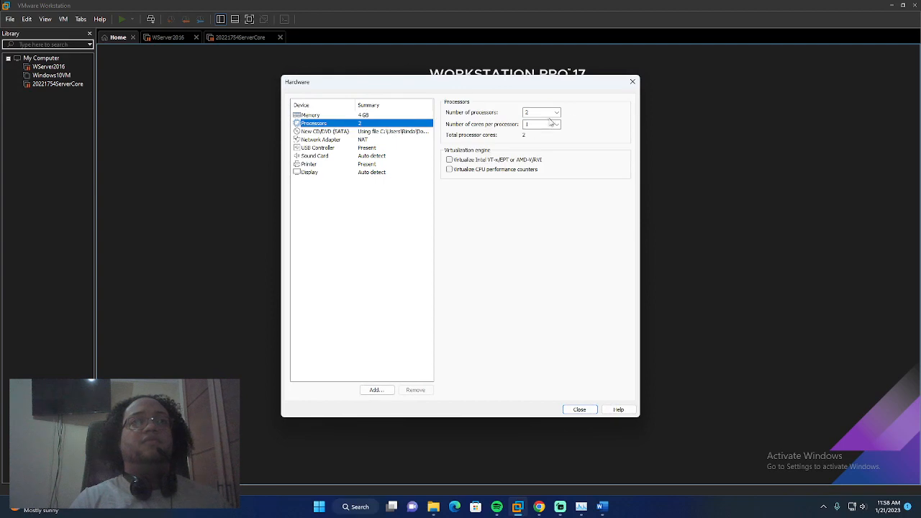
{"action": "left_click", "coordinate": [632, 82]}
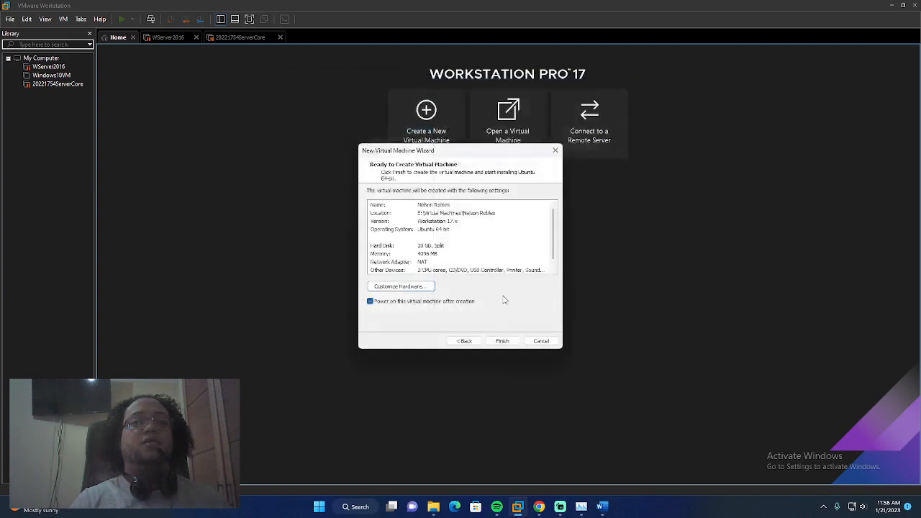
{"action": "left_click", "coordinate": [503, 341]}
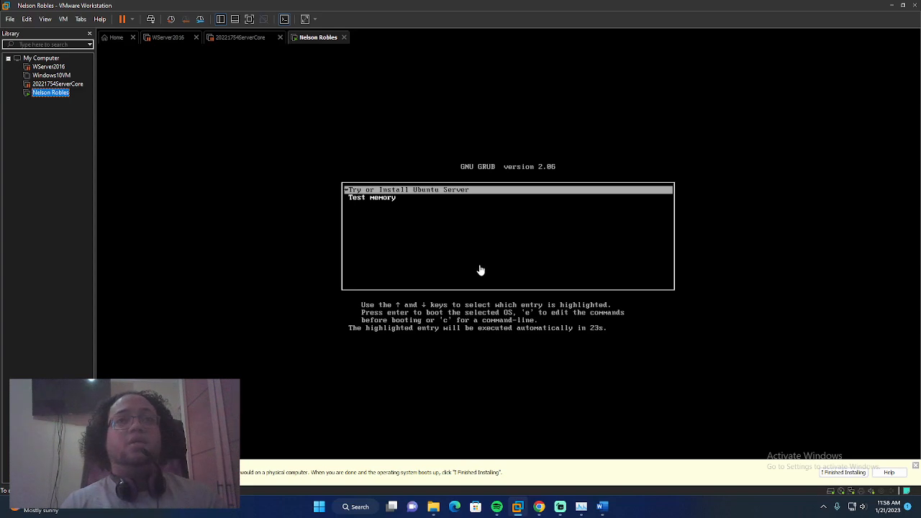
Boot the 'Try or Install Ubuntu Server' GRUB entry so the installer loads
{"action": "left_click", "coordinate": [393, 191]}
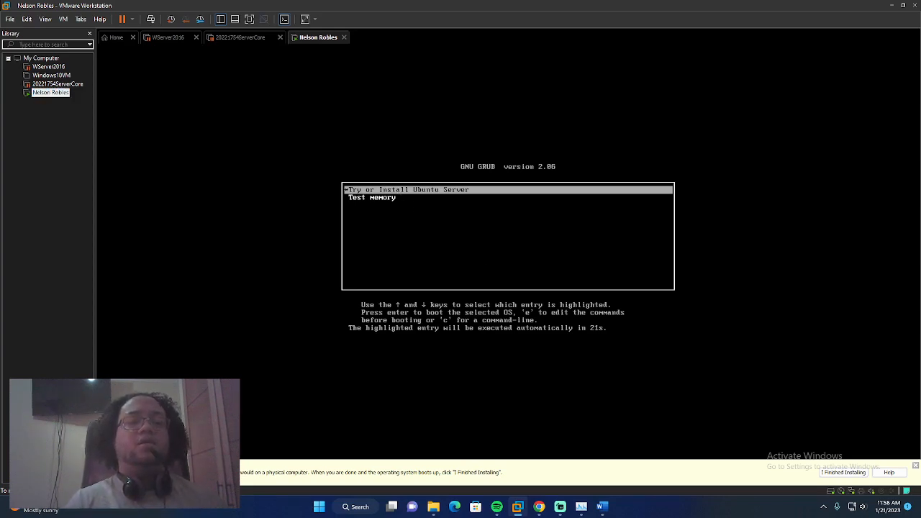
{"action": "key", "text": "Return"}
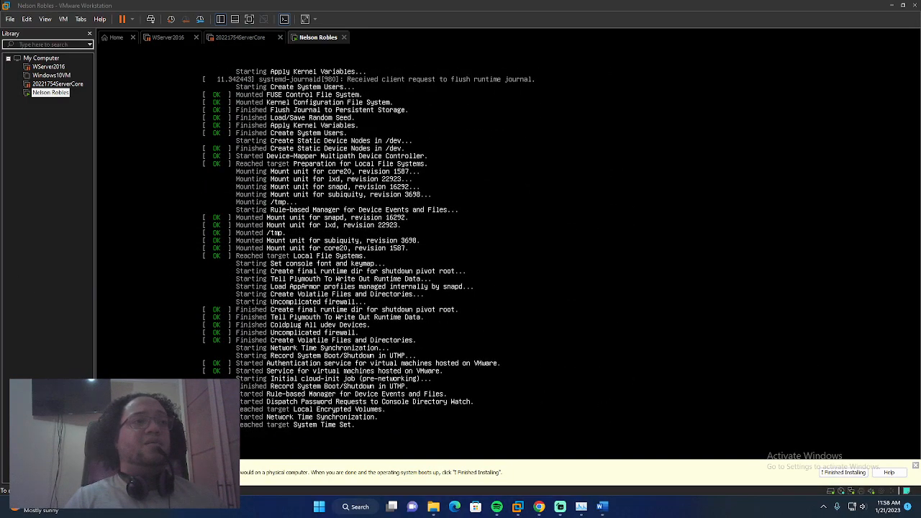
{"action": "key", "text": "super+d"}
{"action": "key", "text": "super+d"}
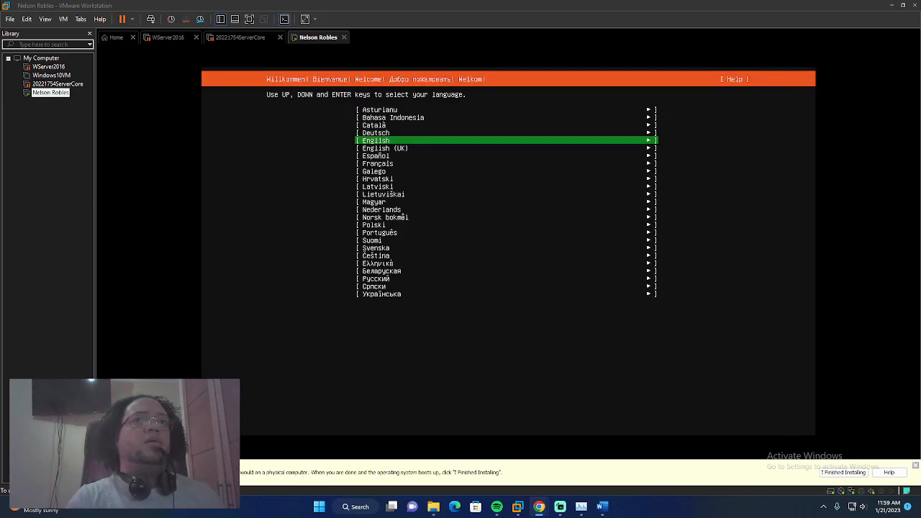
Choose English as the installer language
{"action": "key", "text": "Down"}
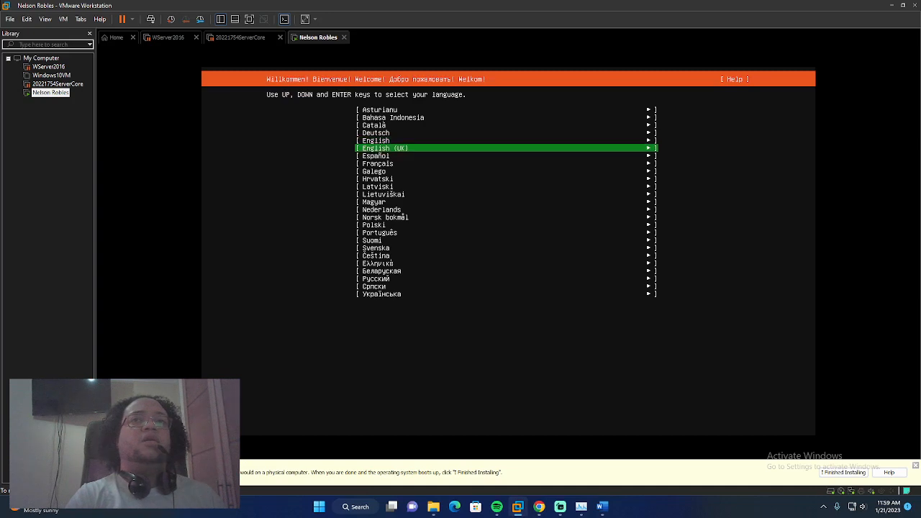
{"action": "key", "text": "Up"}
{"action": "key", "text": "Return"}
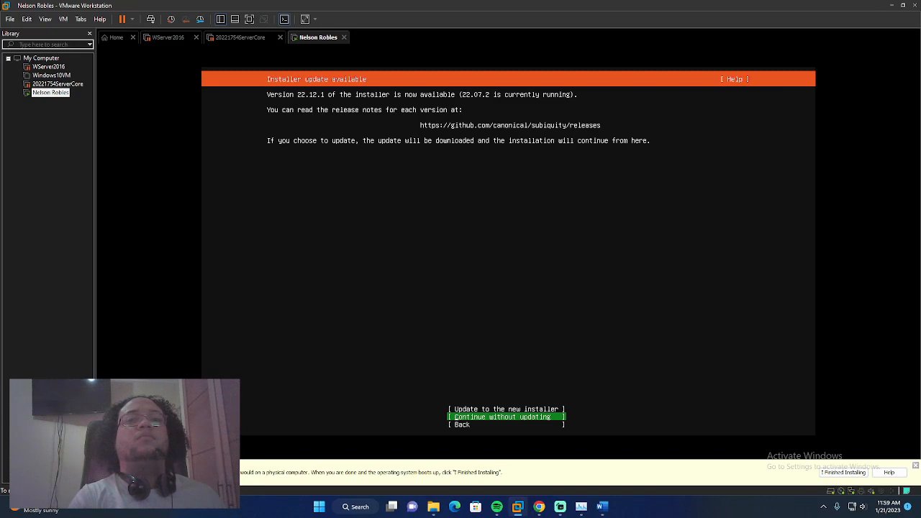
Continue without updating, keeping the English (US) keyboard and standard Ubuntu Server install type
{"action": "key", "text": "Return"}
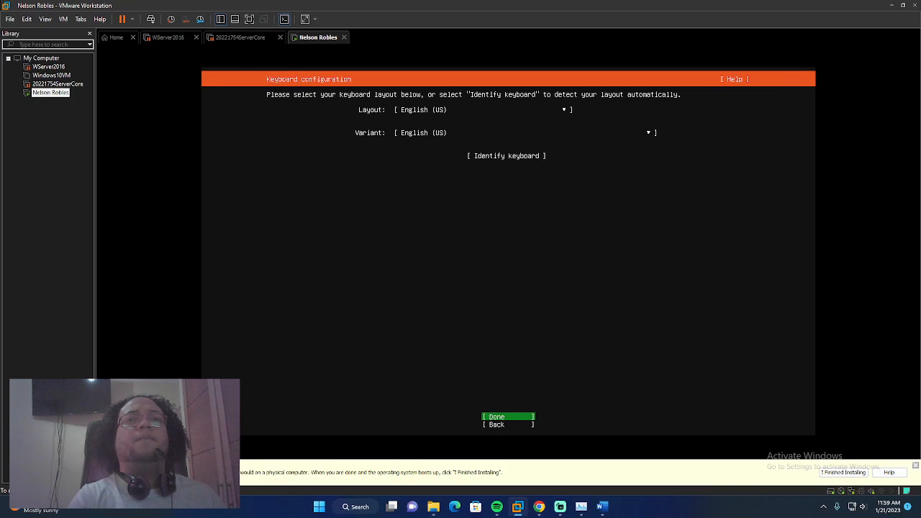
{"action": "key", "text": "Return"}
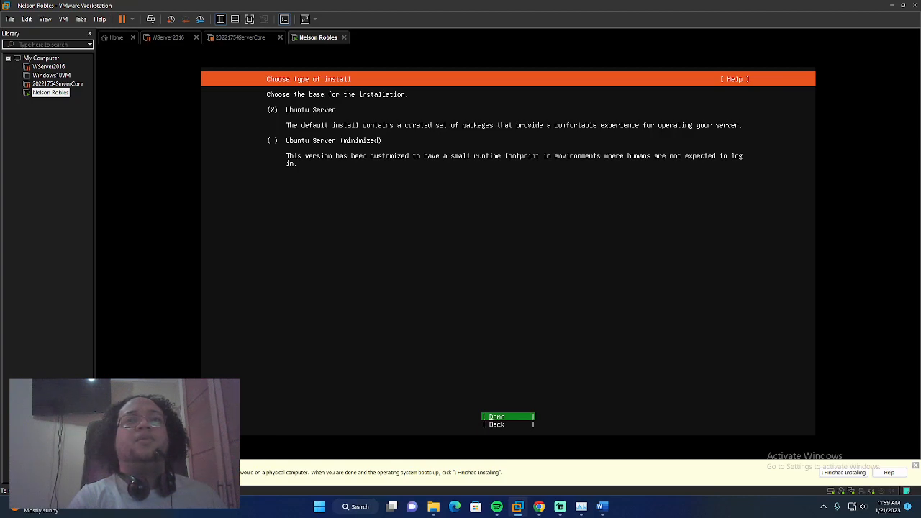
{"action": "key", "text": "Return"}
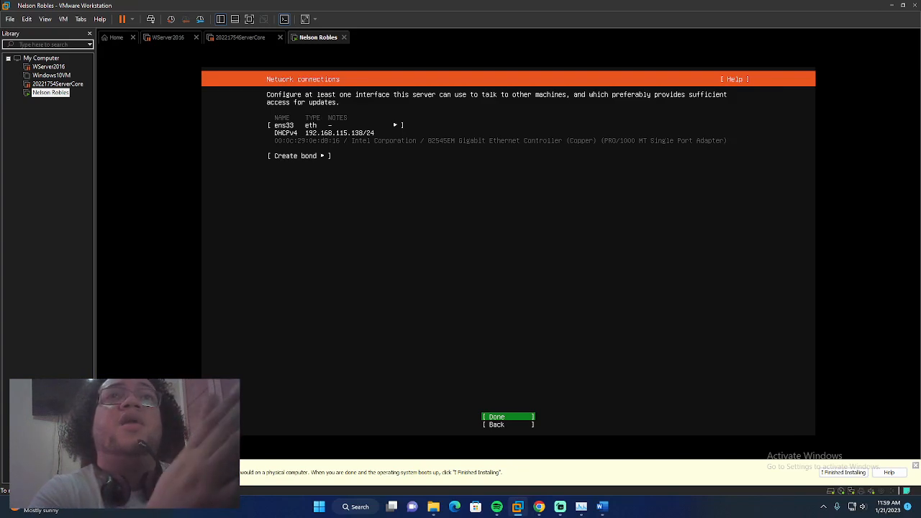
{"action": "key", "text": "Down"}
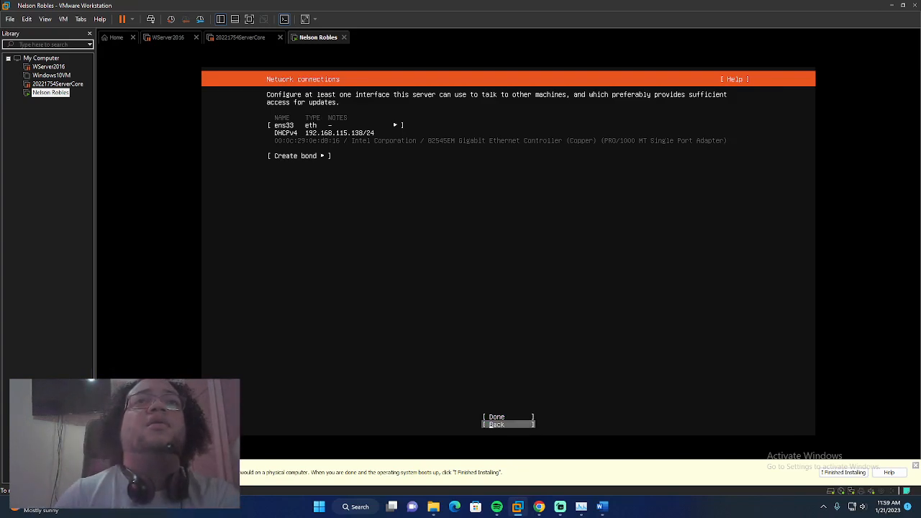
{"action": "key", "text": "Up"}
{"action": "key", "text": "Up"}
{"action": "key", "text": "Up"}
{"action": "key", "text": "Up"}
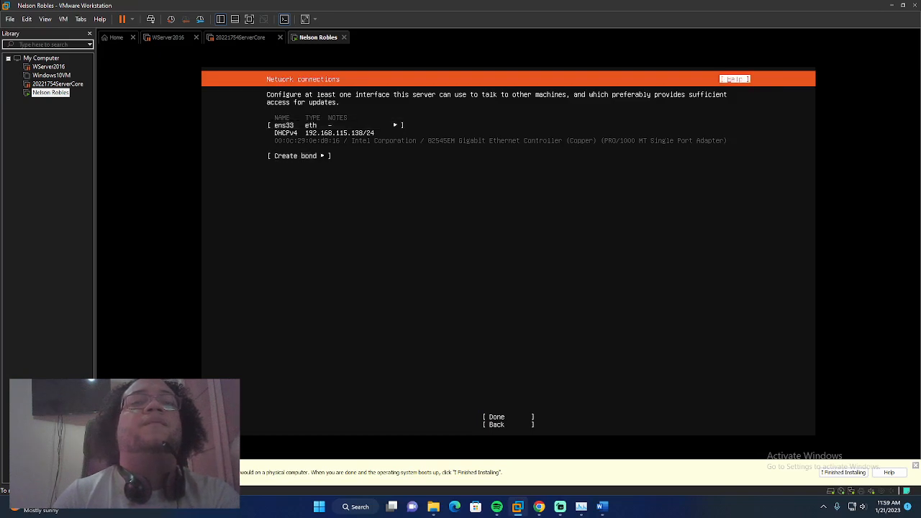
{"action": "key", "text": "Down"}
{"action": "key", "text": "Down"}
{"action": "key", "text": "Down"}
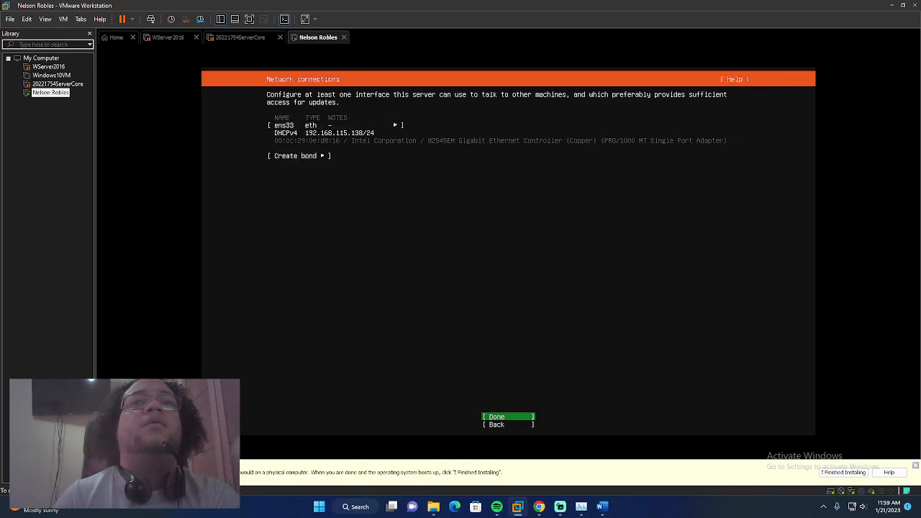
Accept the DHCP network on ens33, leave the proxy blank, and keep the default archive mirror
{"action": "key", "text": "Return"}
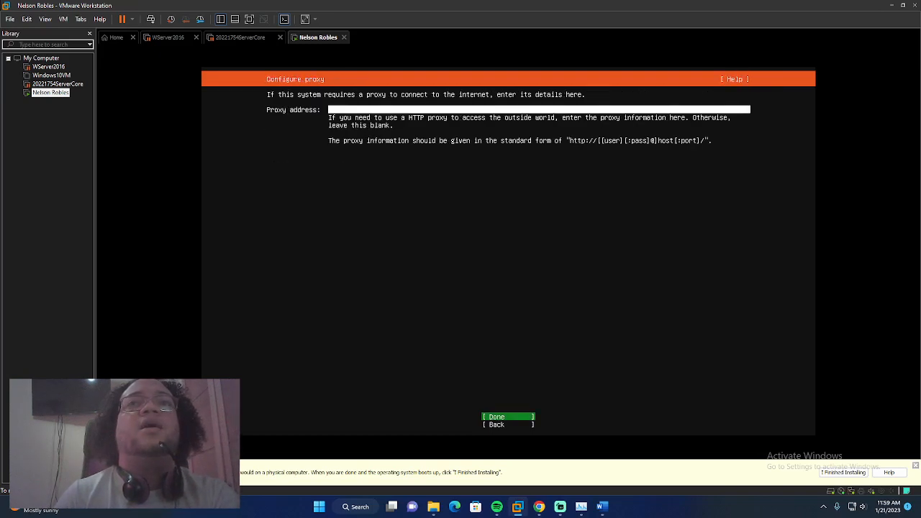
{"action": "key", "text": "Return"}
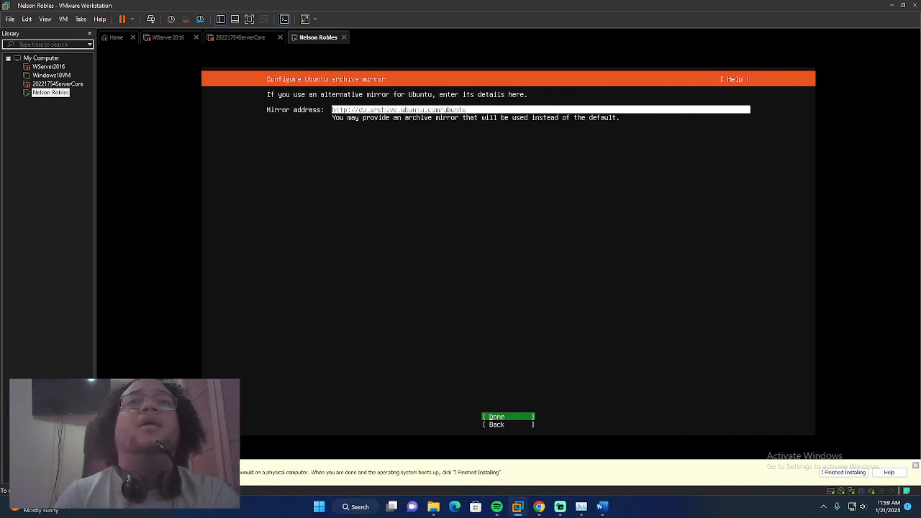
{"action": "key", "text": "Return"}
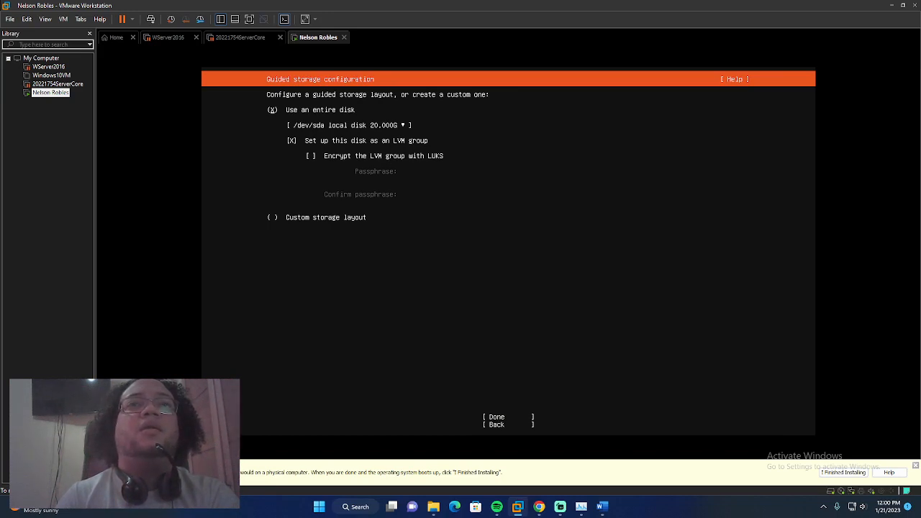
Use the entire 20 GB disk as an LVM group and confirm the destructive format
{"action": "key", "text": "Down"}
{"action": "key", "text": "Down"}
{"action": "key", "text": "Tab"}
{"action": "key", "text": "Down"}
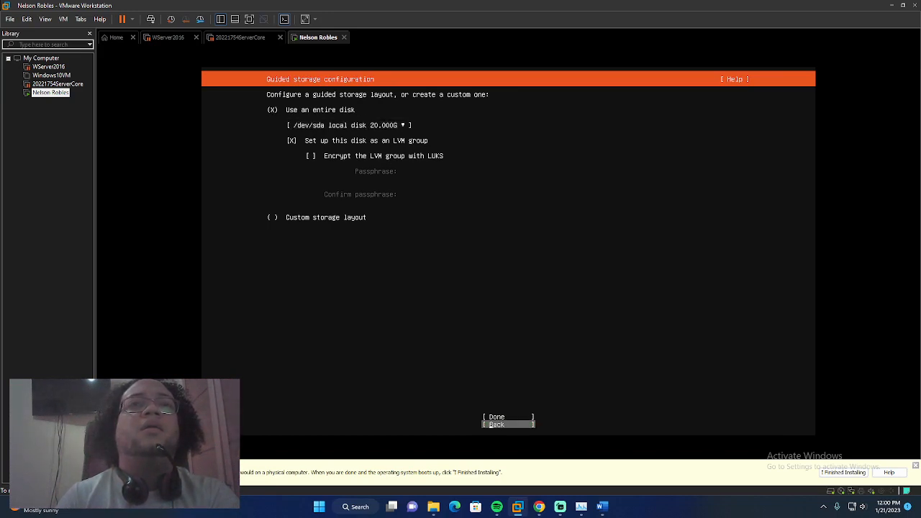
{"action": "key", "text": "Up"}
{"action": "key", "text": "Return"}
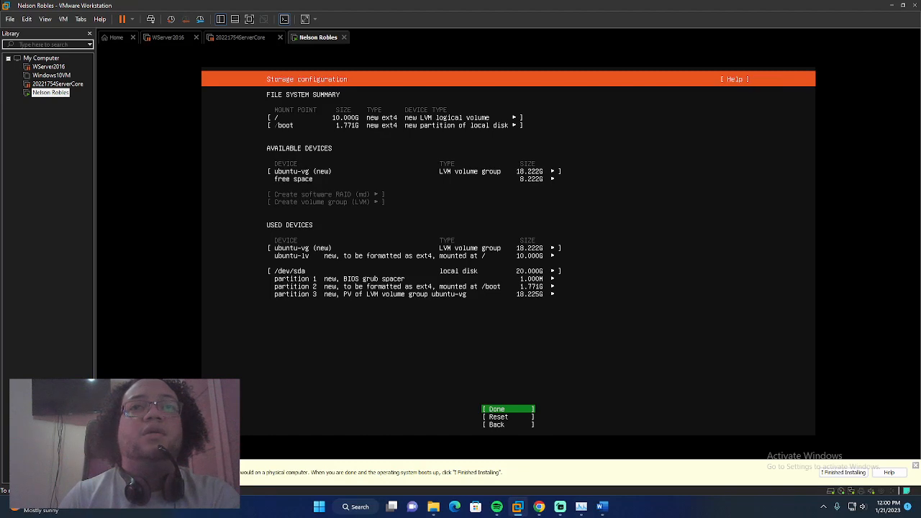
{"action": "key", "text": "Return"}
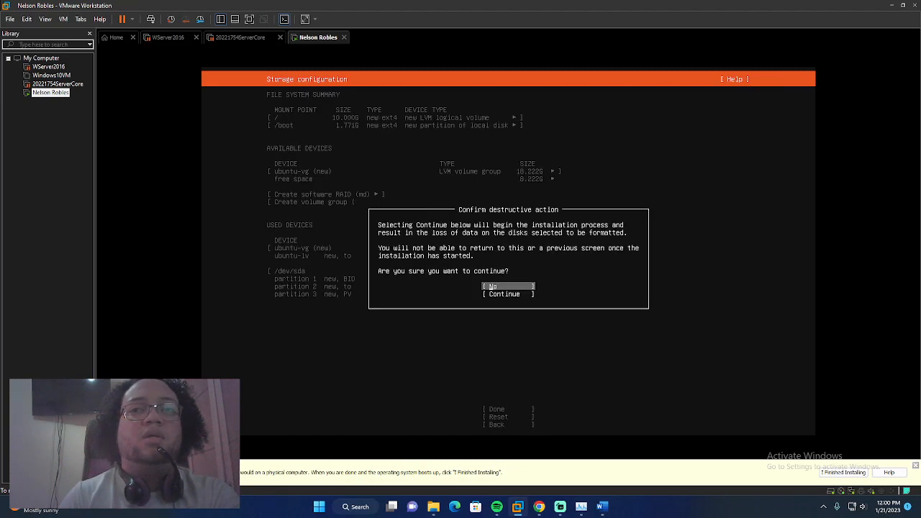
{"action": "key", "text": "Down"}
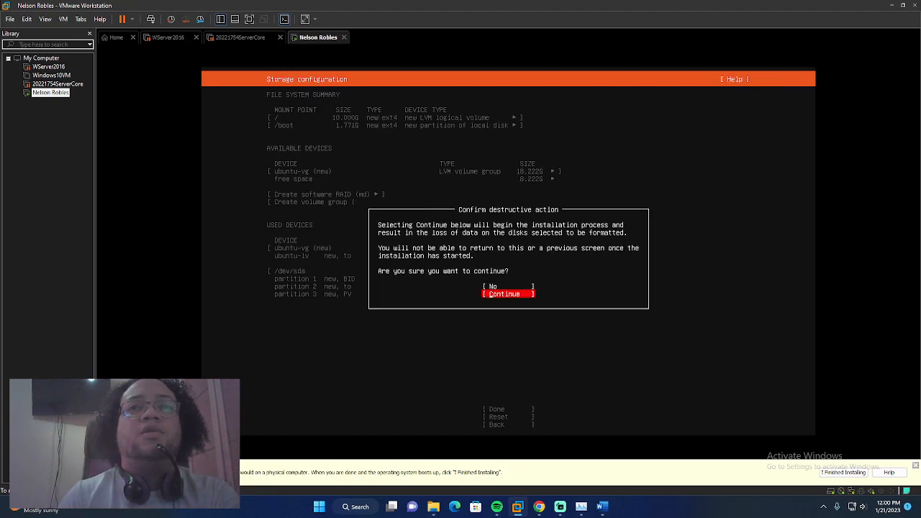
{"action": "key", "text": "Return"}
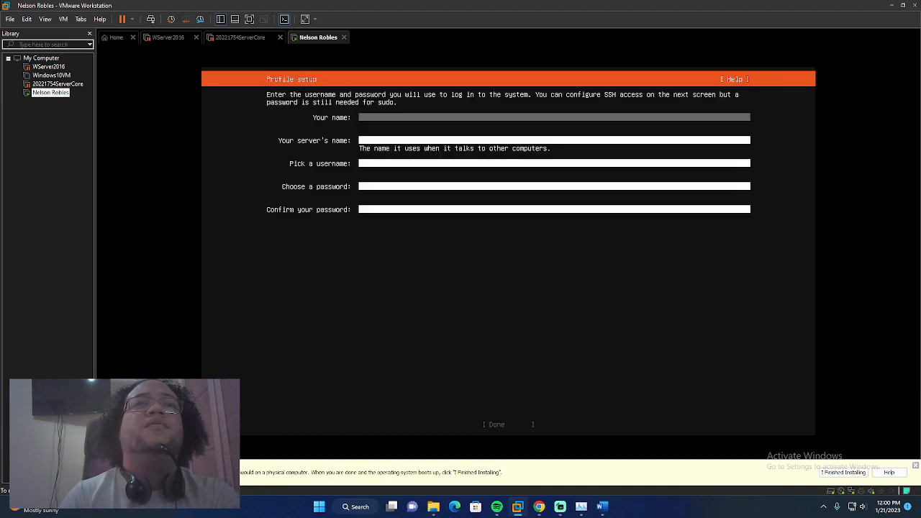
Enter the user's full name, server name 'Nuserver', username 'admin' and a password
{"action": "type", "text": "Nelson"}
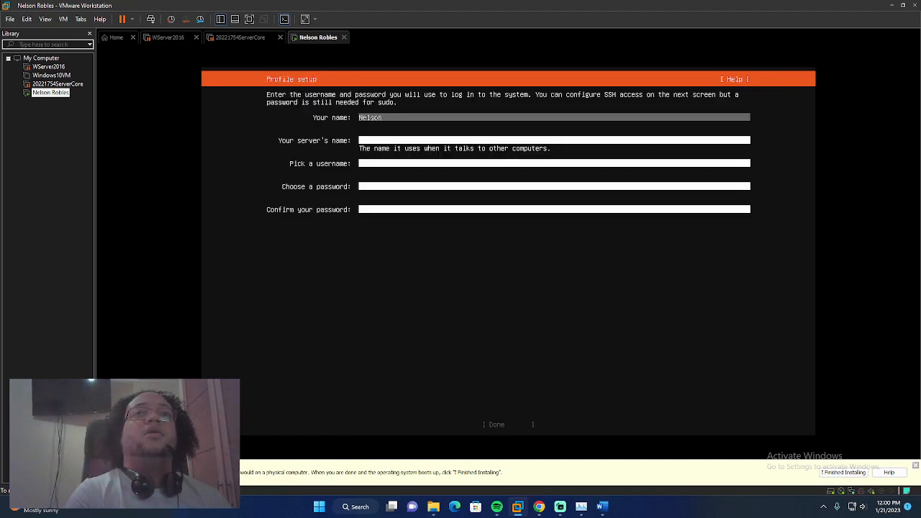
{"action": "type", "text": " Robles"}
{"action": "key", "text": "Tab"}
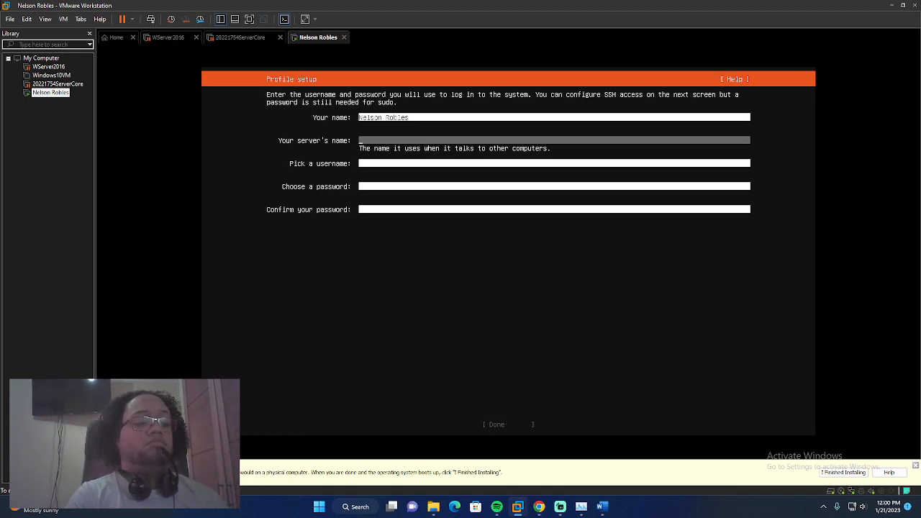
{"action": "type", "text": "N"}
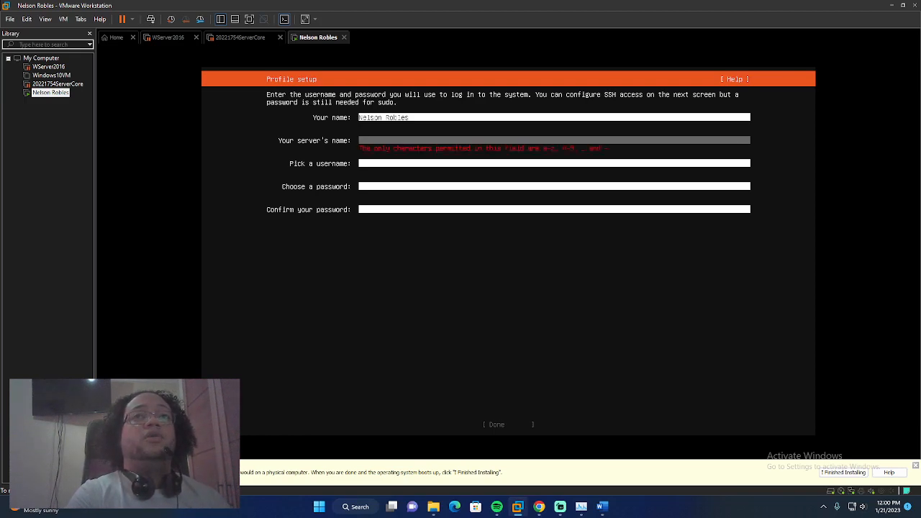
{"action": "type", "text": "userver"}
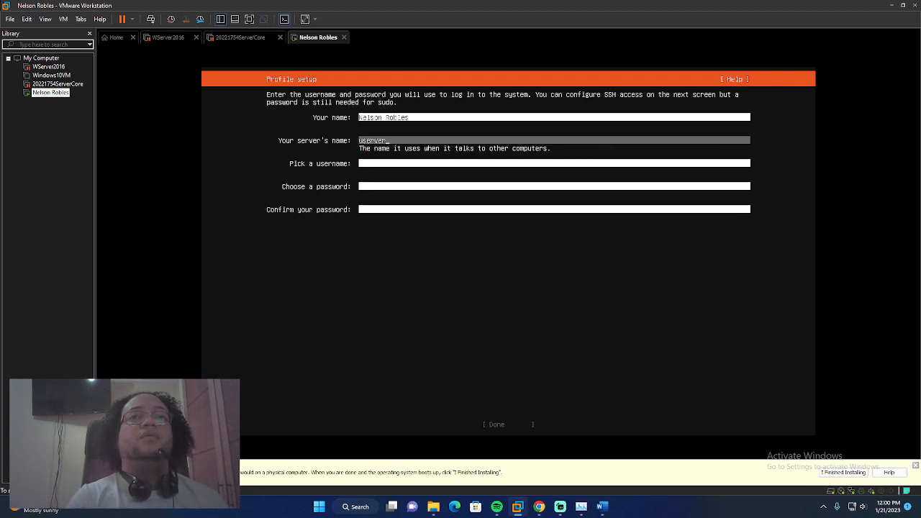
{"action": "key", "text": "Tab"}
{"action": "type", "text": "admin"}
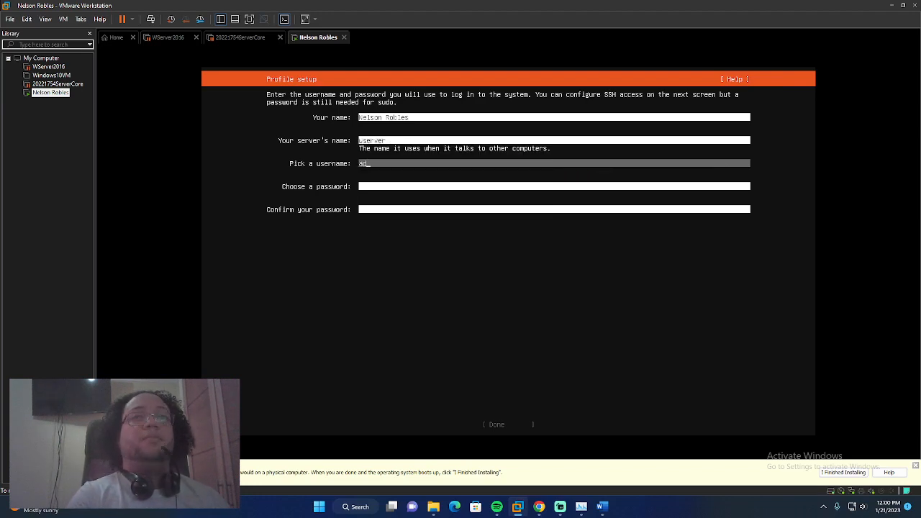
{"action": "key", "text": "Tab"}
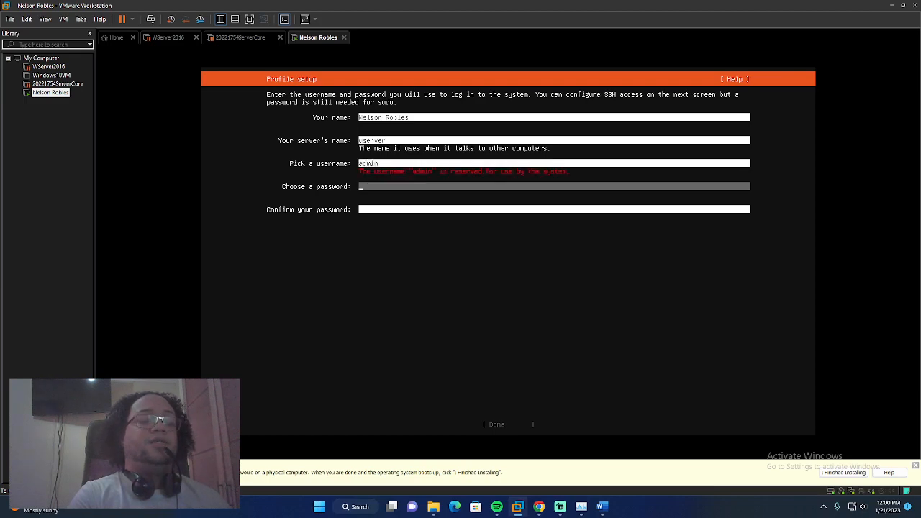
{"action": "type", "text": "*********"}
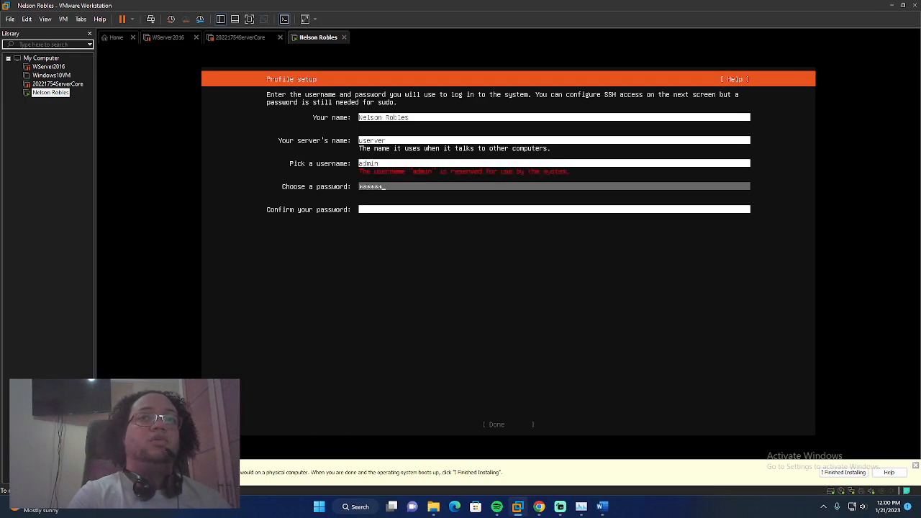
{"action": "type", "text": "***"}
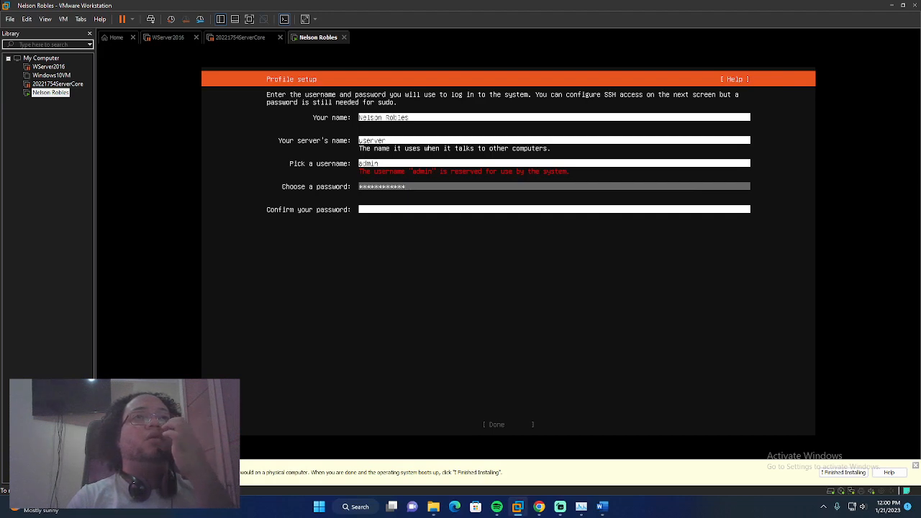
{"action": "key", "text": "Tab"}
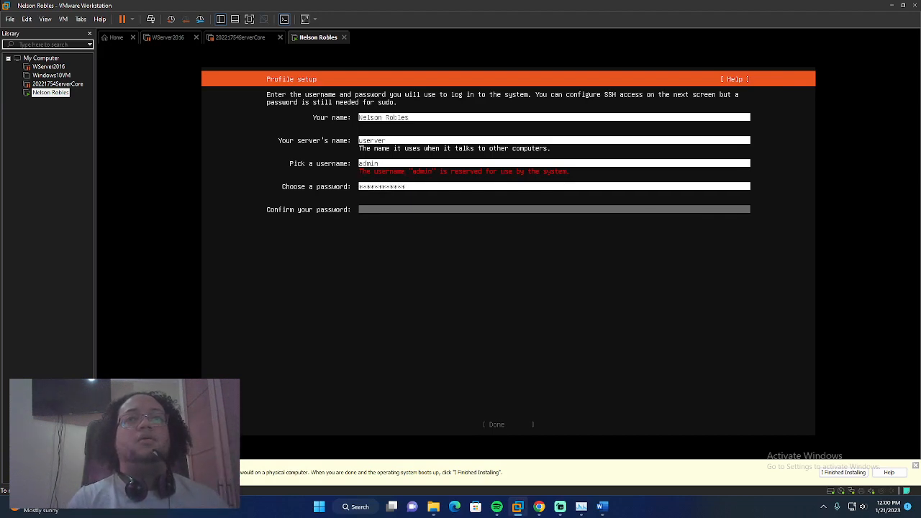
Replace the reserved username with 'ubuntuserver', confirm the password, and submit the profile
{"action": "key", "text": "Up"}
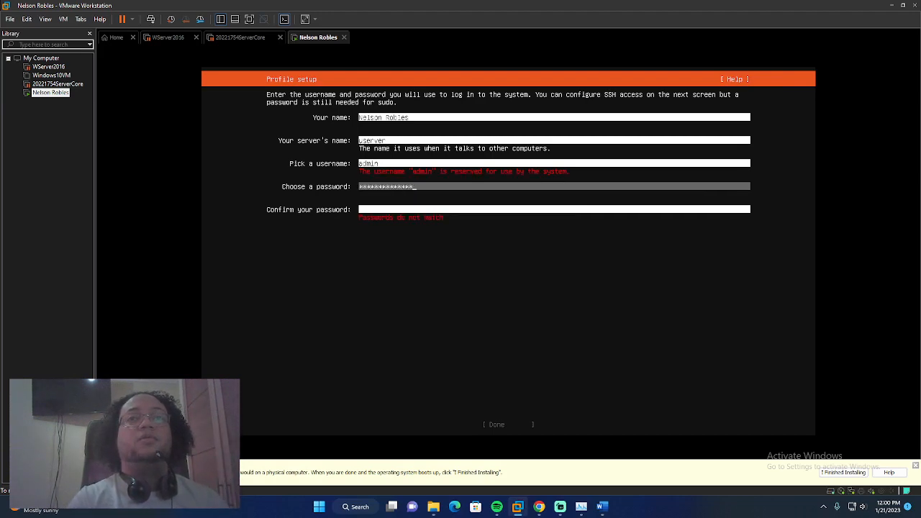
{"action": "key", "text": "Up"}
{"action": "key", "text": "BackSpace"}
{"action": "key", "text": "BackSpace"}
{"action": "key", "text": "BackSpace"}
{"action": "key", "text": "BackSpace"}
{"action": "type", "text": "d"}
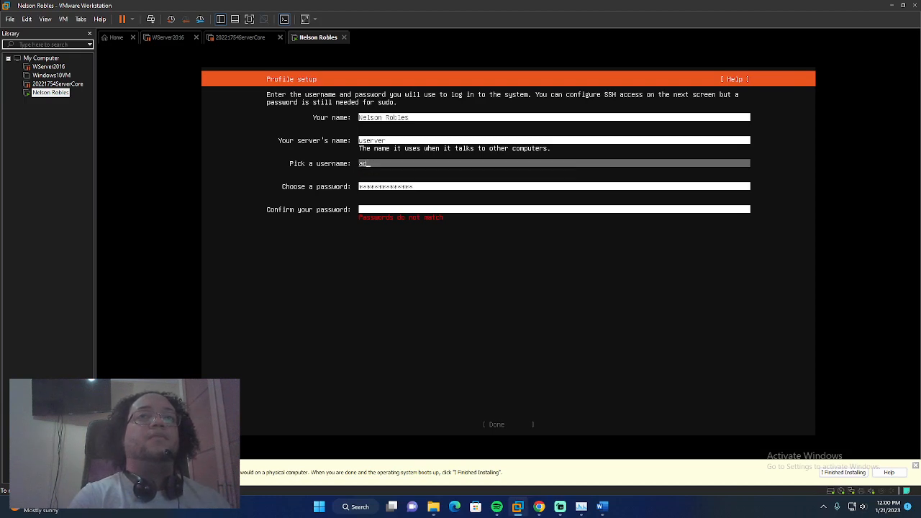
{"action": "type", "text": "ministrator"}
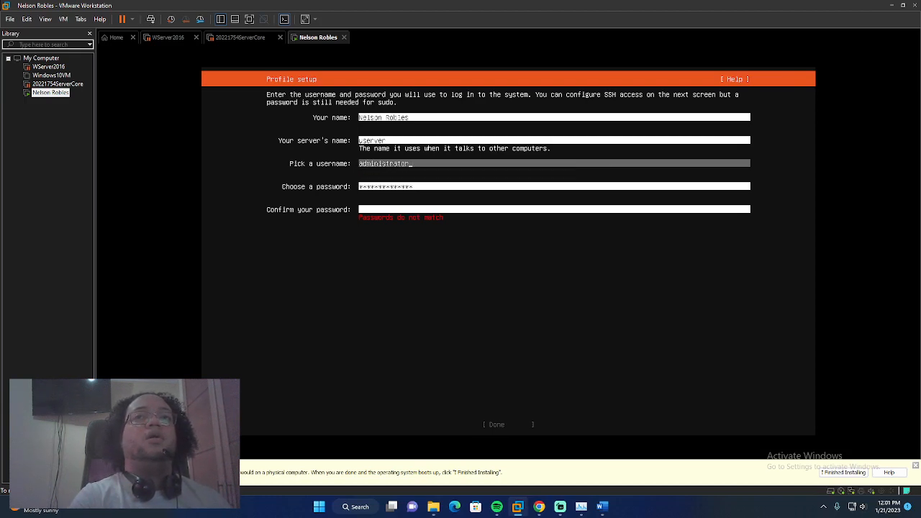
{"action": "key", "text": "Tab"}
{"action": "key", "text": "Tab"}
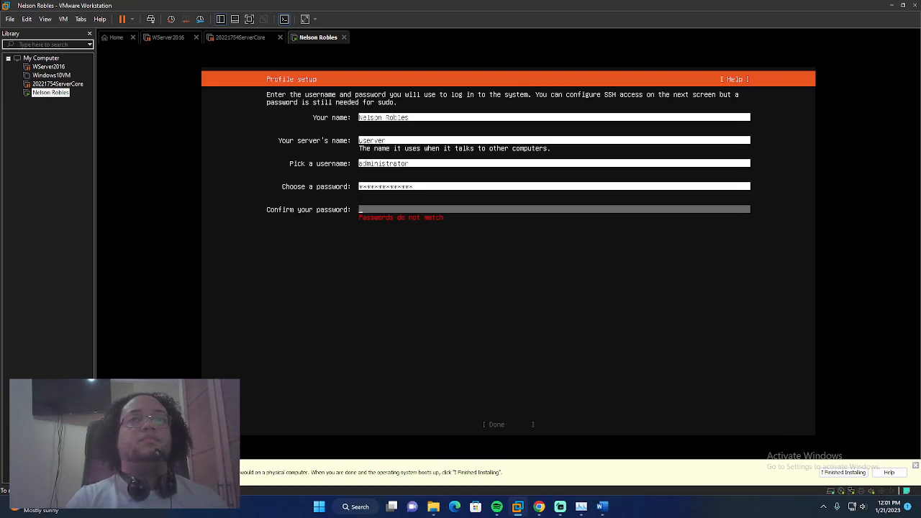
{"action": "key", "text": "Up"}
{"action": "key", "text": "Up"}
{"action": "key", "text": "Up"}
{"action": "key", "text": "Up"}
{"action": "key", "text": "Down"}
{"action": "key", "text": "Down"}
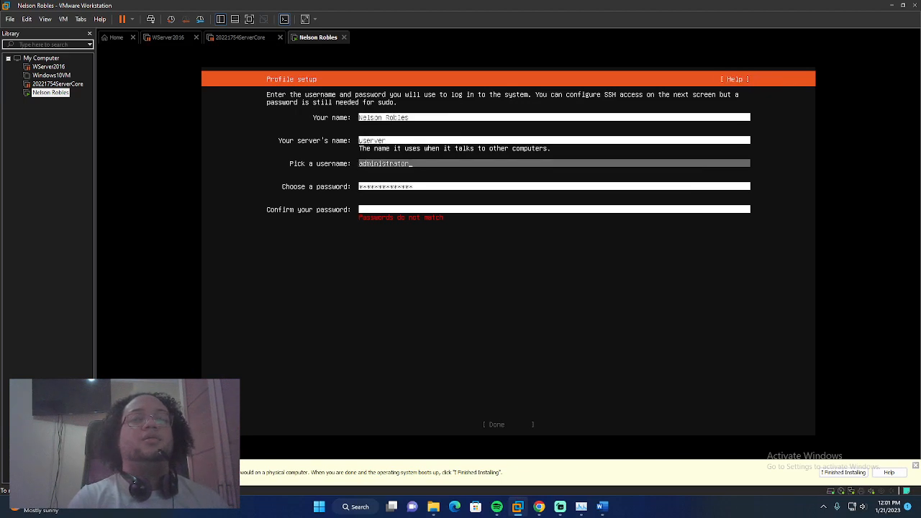
{"action": "key", "text": "BackSpace"}
{"action": "key", "text": "BackSpace"}
{"action": "key", "text": "BackSpace"}
{"action": "key", "text": "BackSpace"}
{"action": "key", "text": "BackSpace"}
{"action": "key", "text": "BackSpace"}
{"action": "key", "text": "BackSpace"}
{"action": "key", "text": "BackSpace"}
{"action": "key", "text": "BackSpace"}
{"action": "key", "text": "BackSpace"}
{"action": "key", "text": "BackSpace"}
{"action": "key", "text": "BackSpace"}
{"action": "key", "text": "BackSpace"}
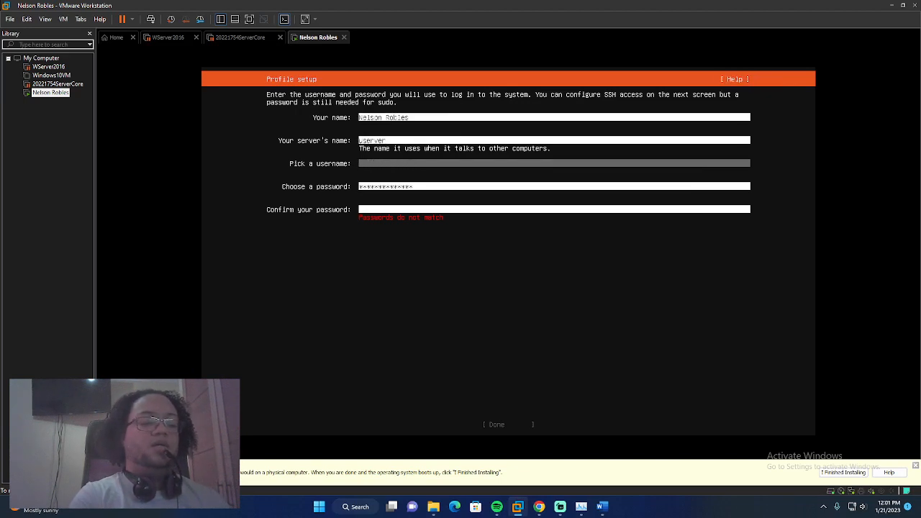
{"action": "type", "text": "ubuntuserv"}
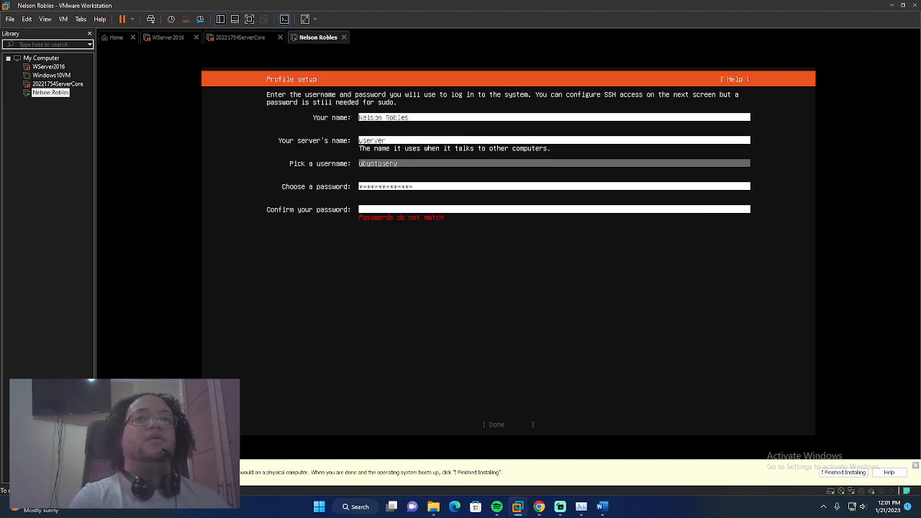
{"action": "type", "text": "er"}
{"action": "key", "text": "Down"}
{"action": "key", "text": "Down"}
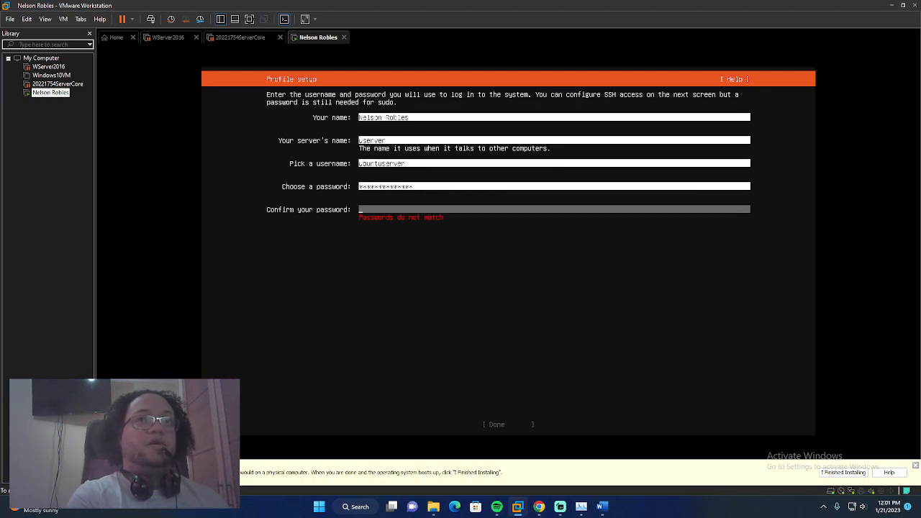
{"action": "type", "text": "*********"}
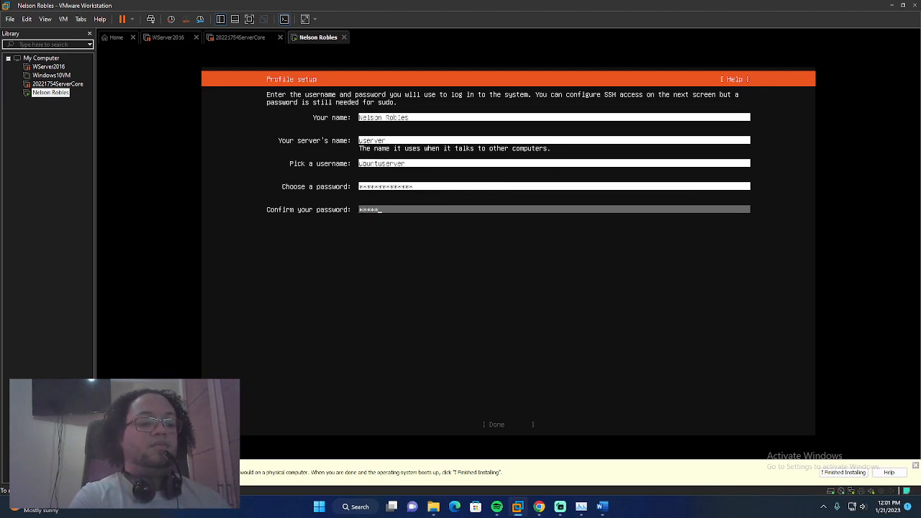
{"action": "type", "text": "*****"}
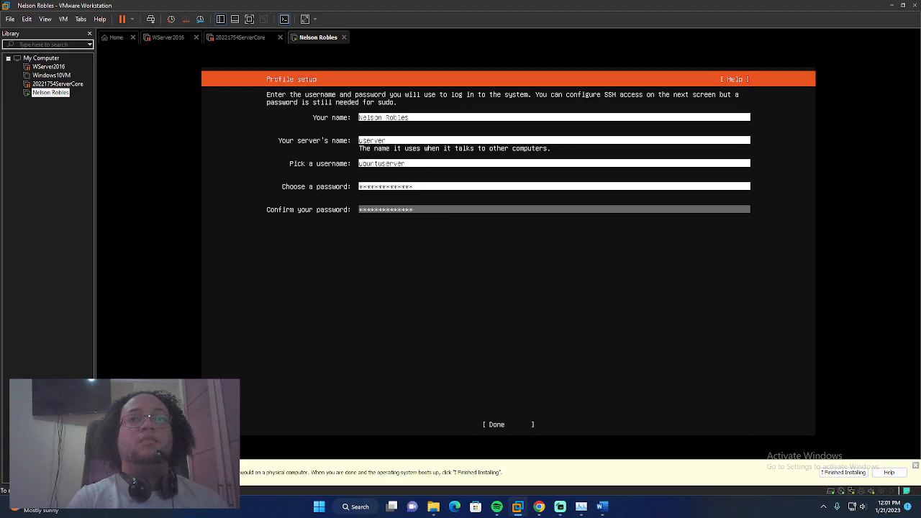
{"action": "key", "text": "Down"}
{"action": "key", "text": "Return"}
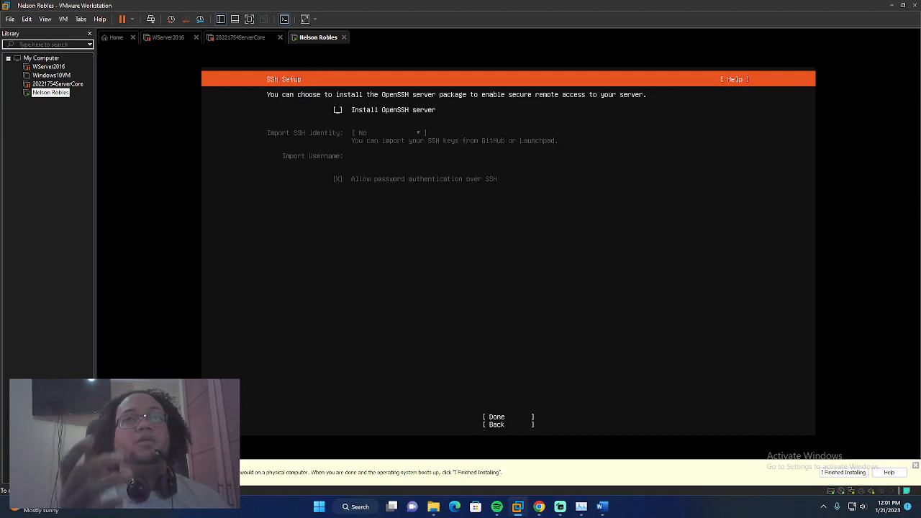
Leave 'Install OpenSSH server' unchecked and confirm the SSH setup
{"action": "key", "text": "Down"}
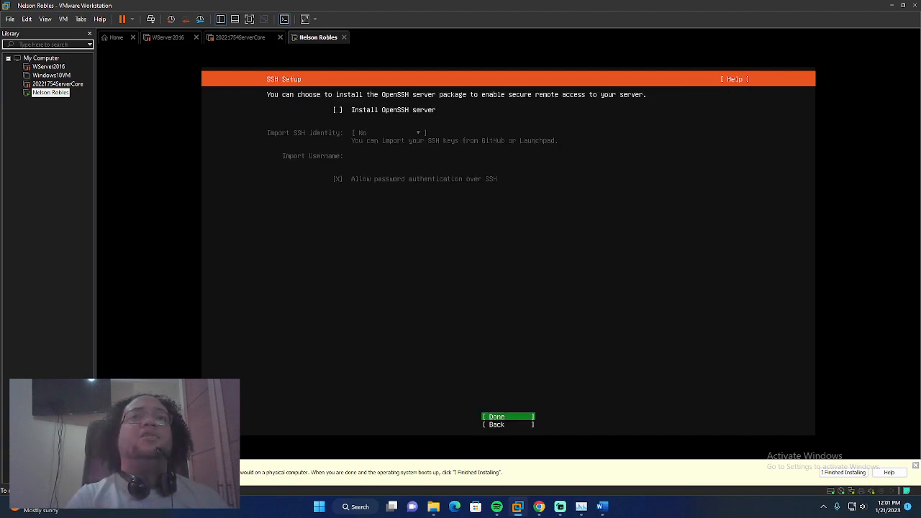
{"action": "key", "text": "Up"}
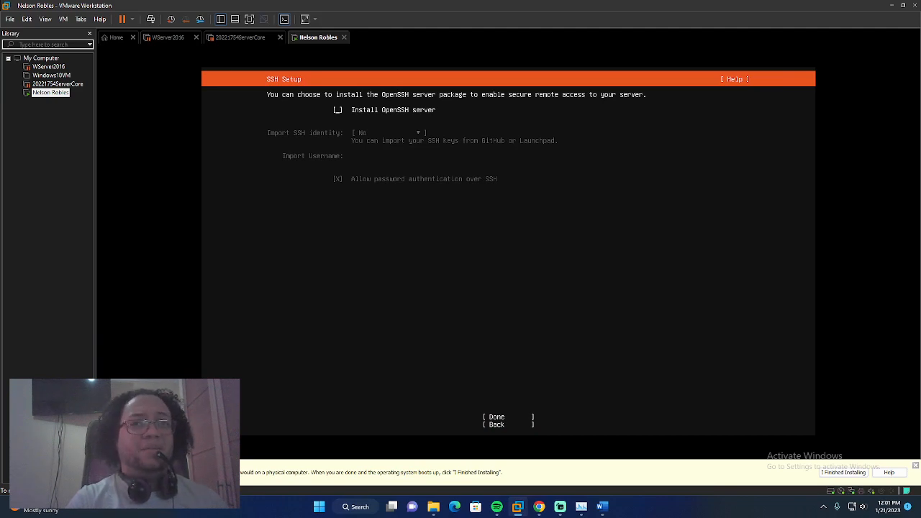
{"action": "key", "text": "Down"}
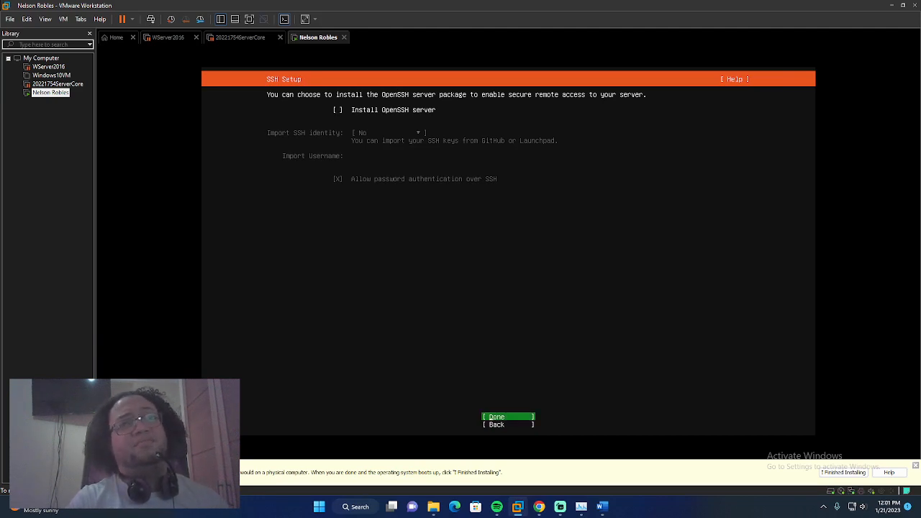
{"action": "key", "text": "Up"}
{"action": "key", "text": "Down"}
{"action": "key", "text": "Return"}
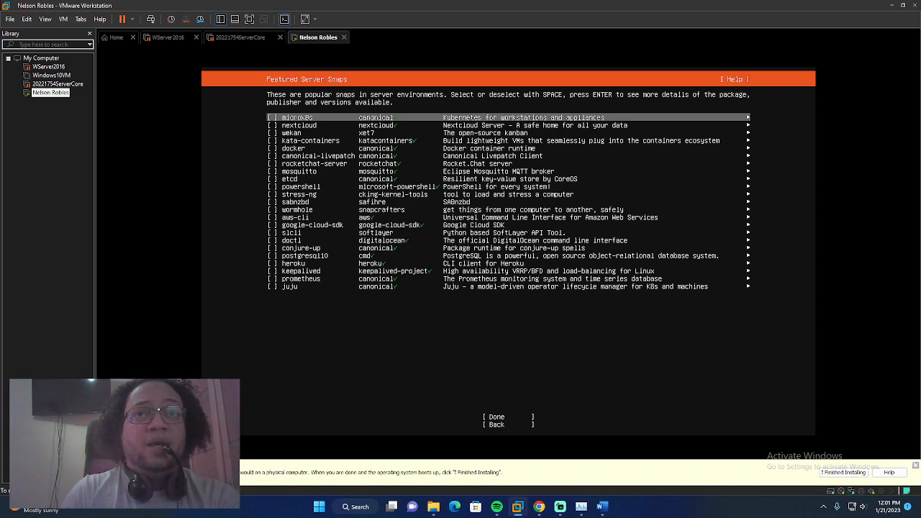
Select no featured server snaps and begin the Ubuntu Server installation
{"action": "key", "text": "Down"}
{"action": "key", "text": "Down"}
{"action": "key", "text": "Down"}
{"action": "key", "text": "Down"}
{"action": "key", "text": "Down"}
{"action": "key", "text": "Down"}
{"action": "key", "text": "Down"}
{"action": "key", "text": "Down"}
{"action": "key", "text": "Down"}
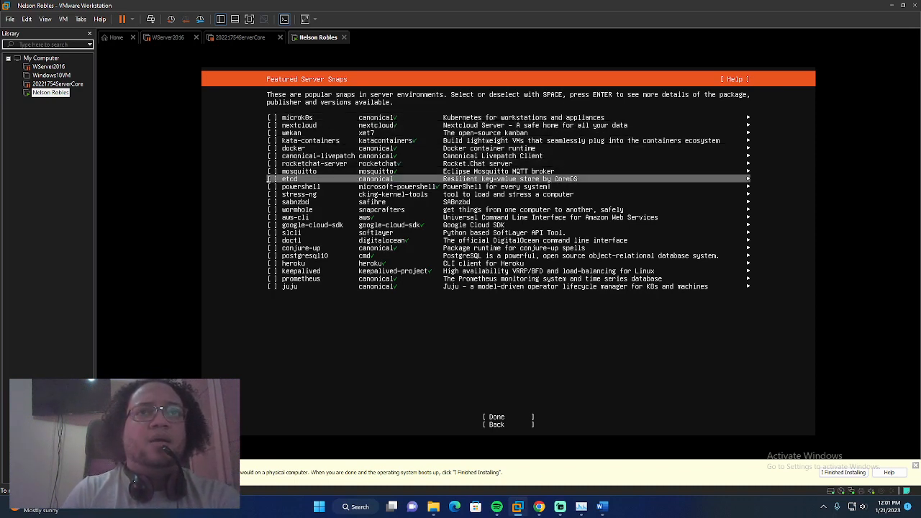
{"action": "key", "text": "Down"}
{"action": "key", "text": "Down"}
{"action": "key", "text": "Down"}
{"action": "key", "text": "Down"}
{"action": "key", "text": "Down"}
{"action": "key", "text": "Down"}
{"action": "key", "text": "Down"}
{"action": "key", "text": "Down"}
{"action": "key", "text": "Down"}
{"action": "key", "text": "Down"}
{"action": "key", "text": "Down"}
{"action": "key", "text": "Down"}
{"action": "key", "text": "Down"}
{"action": "key", "text": "Down"}
{"action": "key", "text": "Down"}
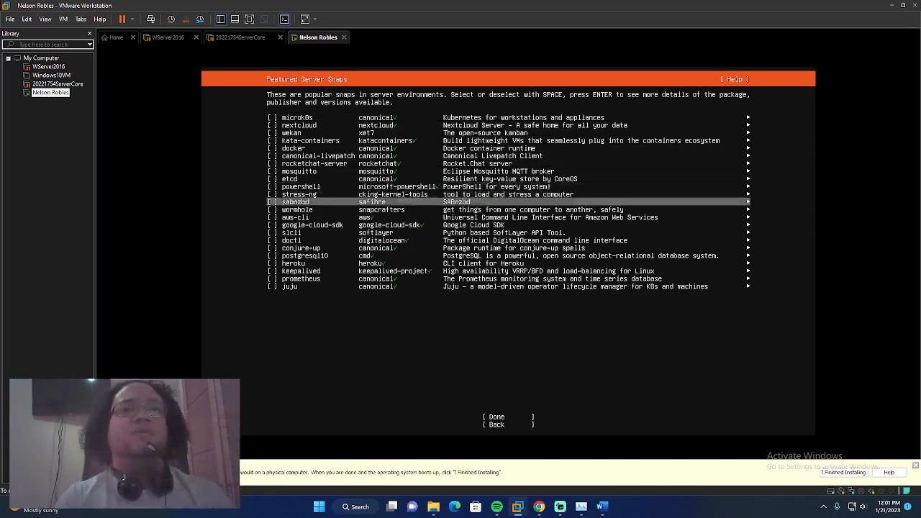
{"action": "key", "text": "Up"}
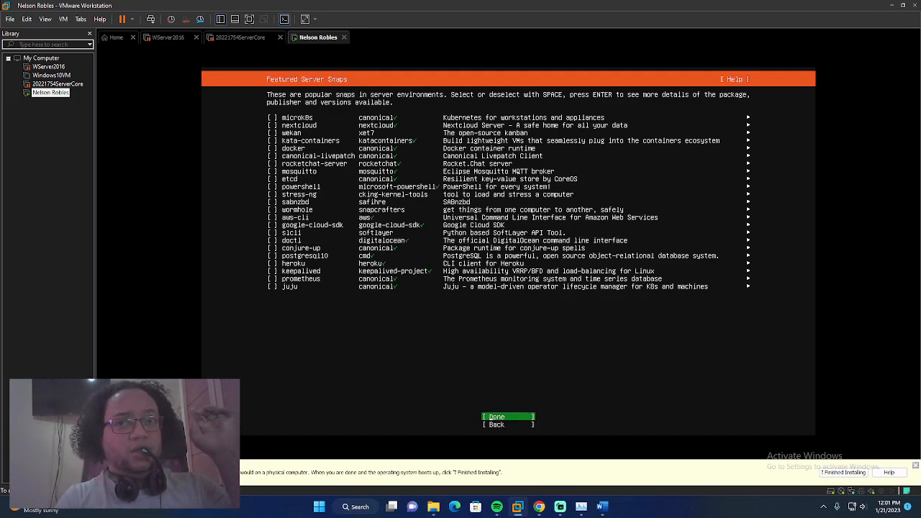
{"action": "key", "text": "Return"}
{"action": "key", "text": "Tab"}
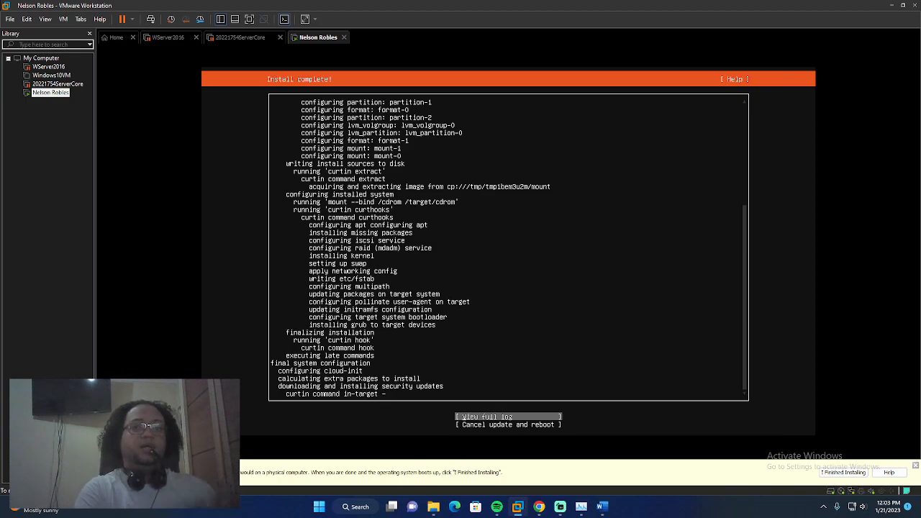
Choose 'Cancel update and reboot' to skip security updates and restart the server
{"action": "key", "text": "Down"}
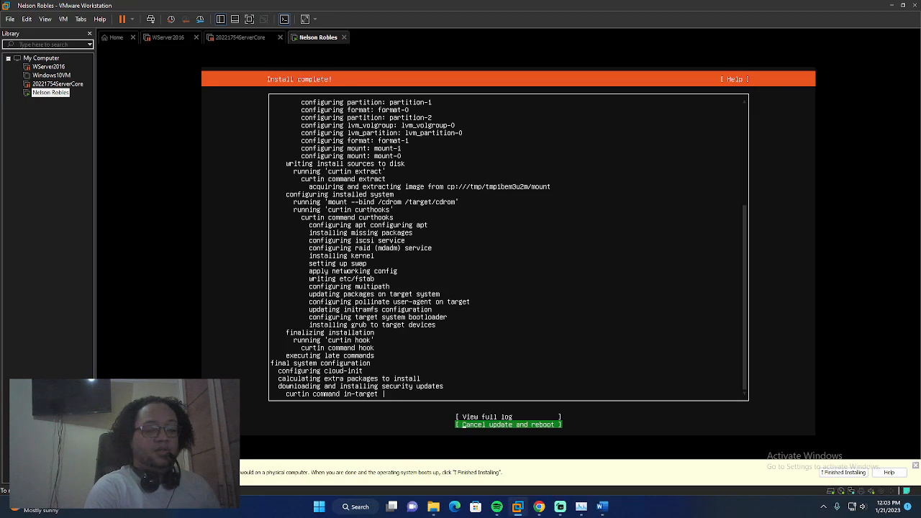
{"action": "key", "text": "Return"}
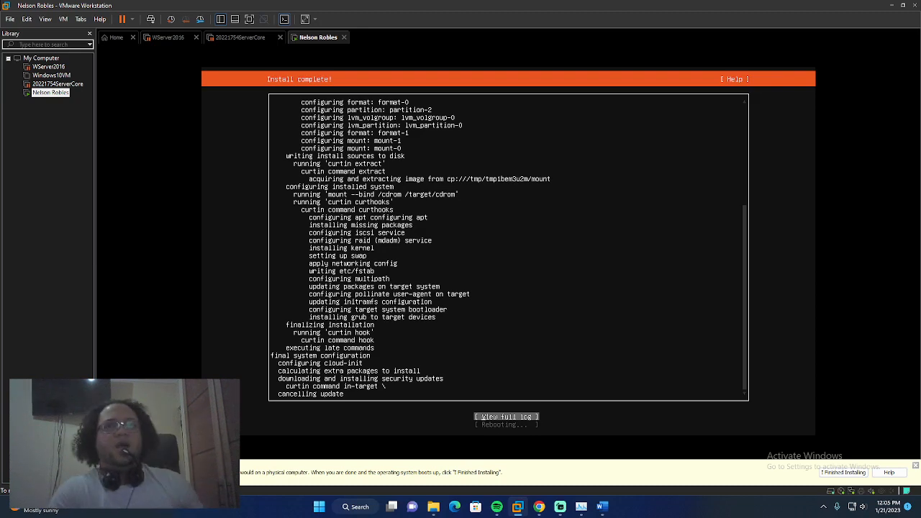
Restart the Ubuntu guest from the power menu and bring up the userver login prompt after the reboot
{"action": "left_click", "coordinate": [133, 18]}
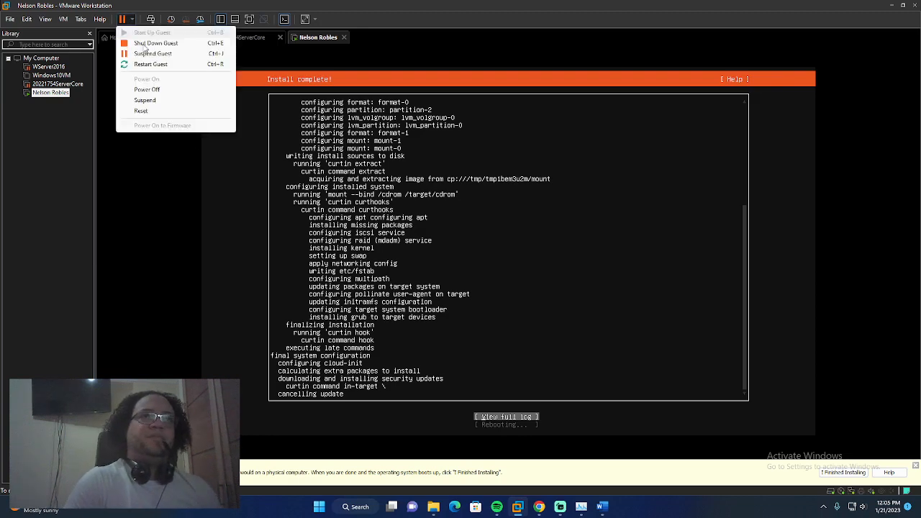
{"action": "left_click", "coordinate": [161, 66]}
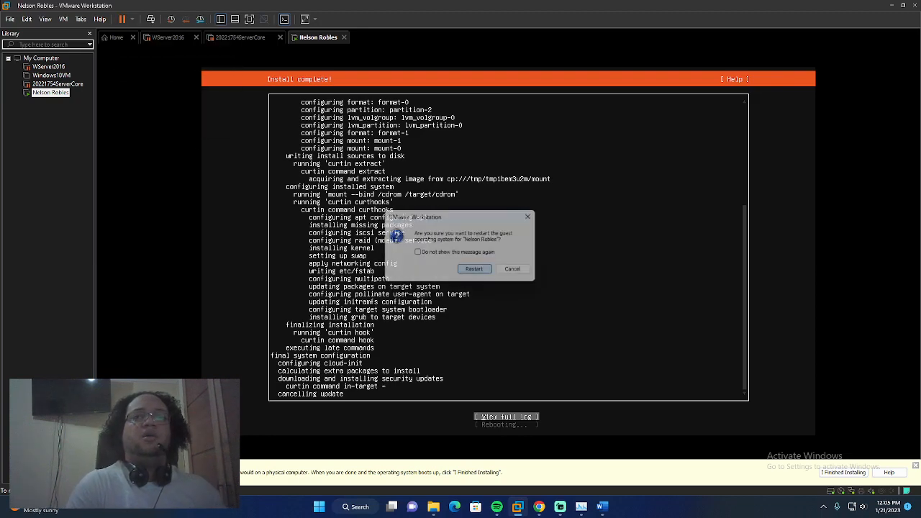
{"action": "left_click", "coordinate": [472, 267]}
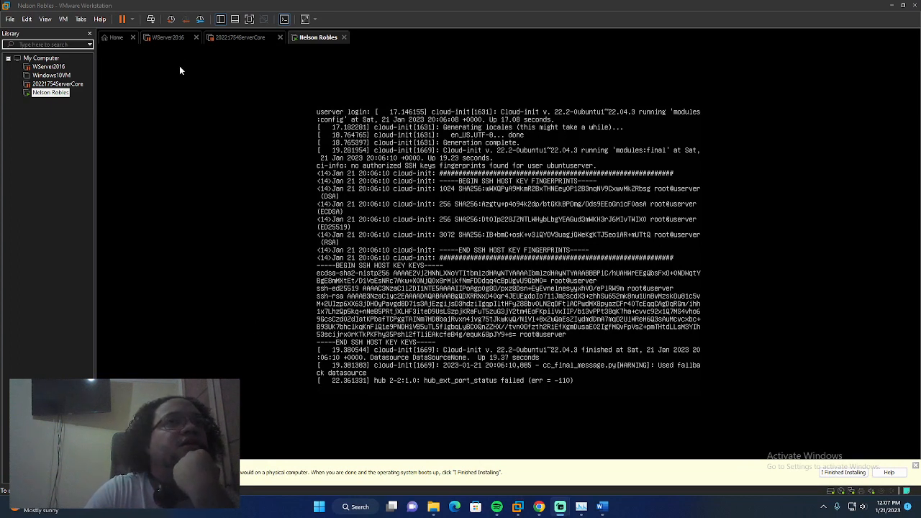
{"action": "left_click", "coordinate": [131, 19]}
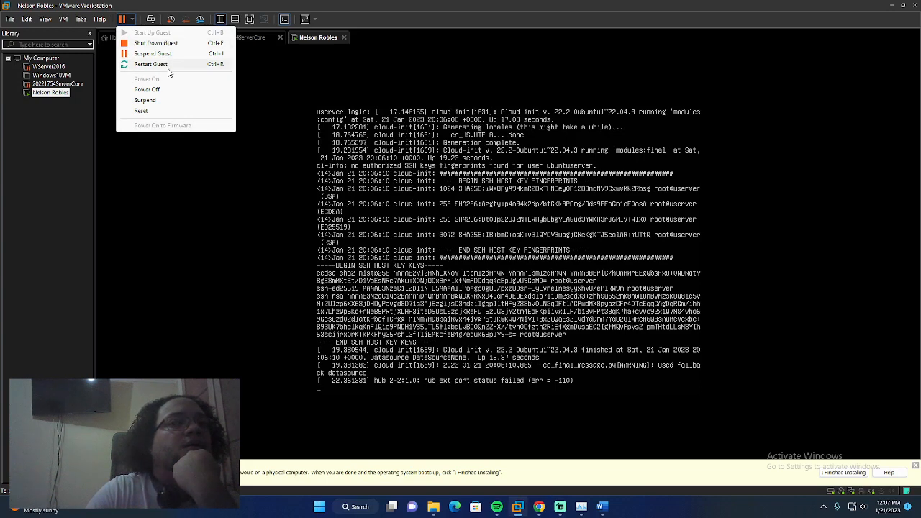
{"action": "left_click", "coordinate": [460, 216]}
{"action": "key", "text": "Return"}
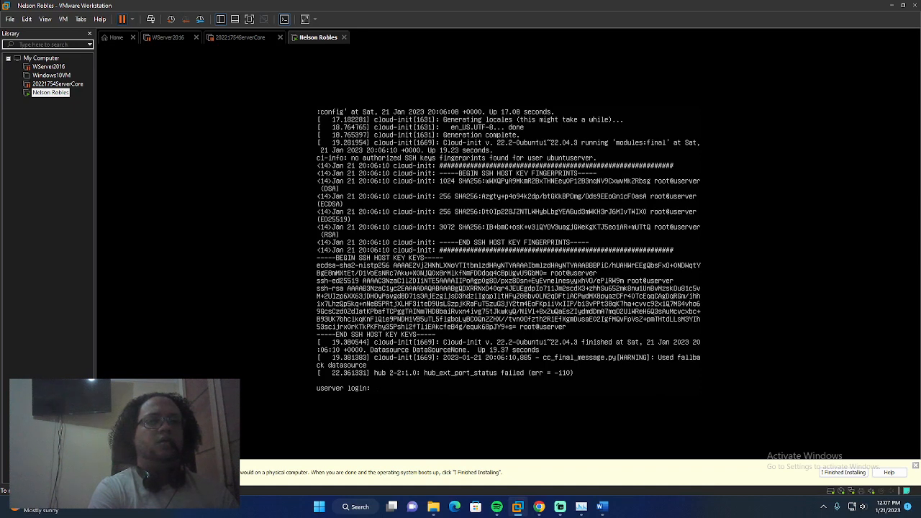
Try logging in with several incorrect user names, each rejected with 'Login incorrect'
{"action": "type", "text": "adubuntuserver"}
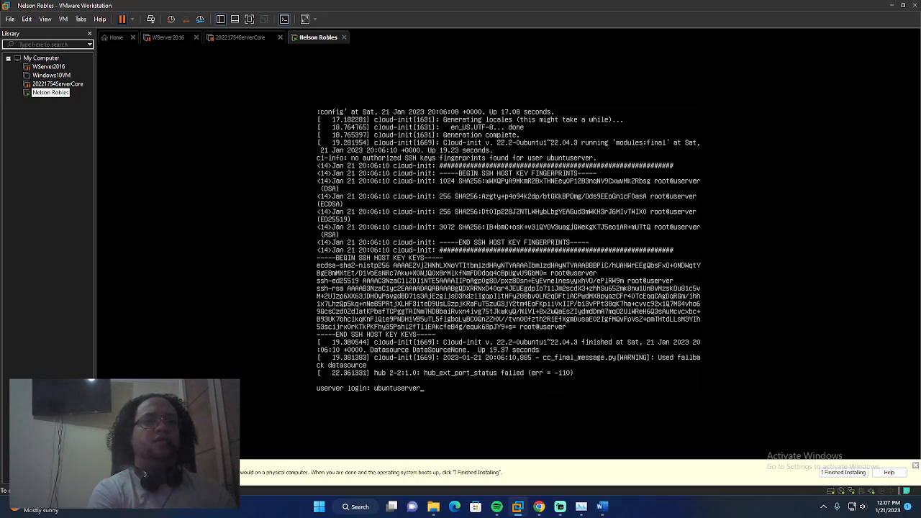
{"action": "key", "text": "Return"}
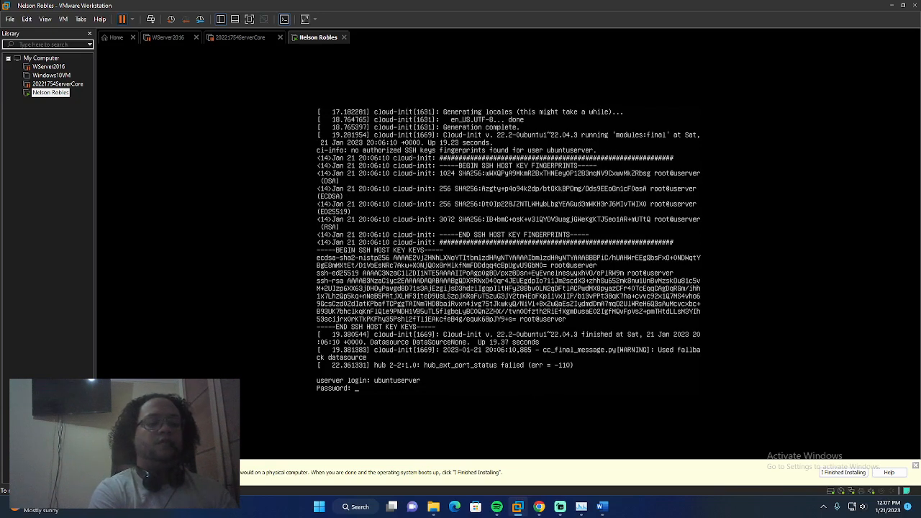
{"action": "key", "text": "Return"}
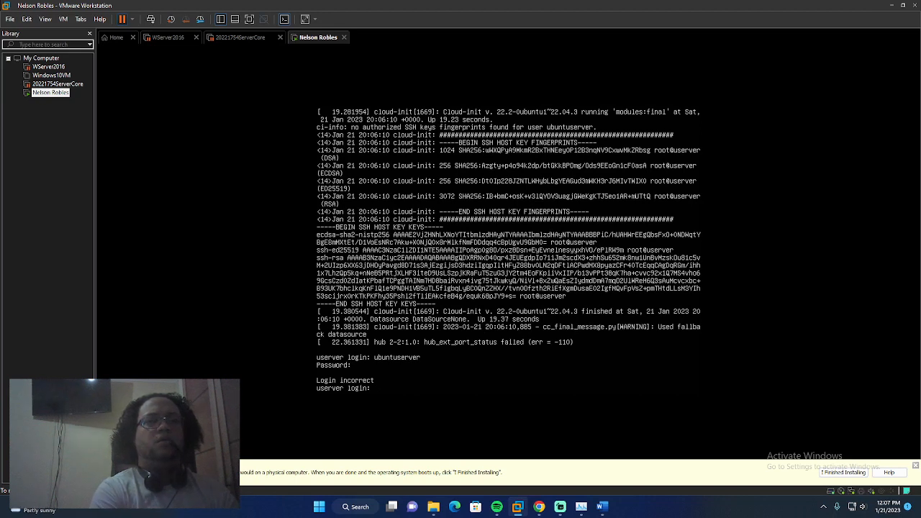
{"action": "type", "text": "Ubuntu"}
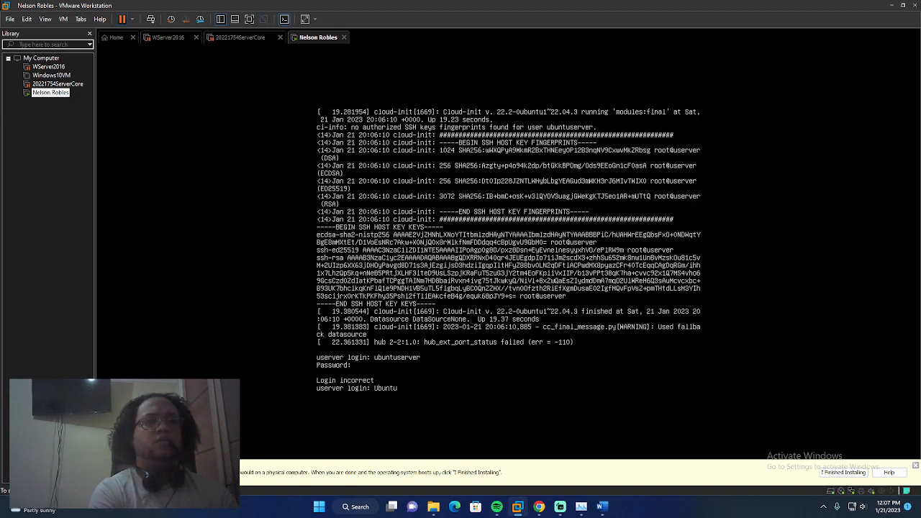
{"action": "type", "text": "server"}
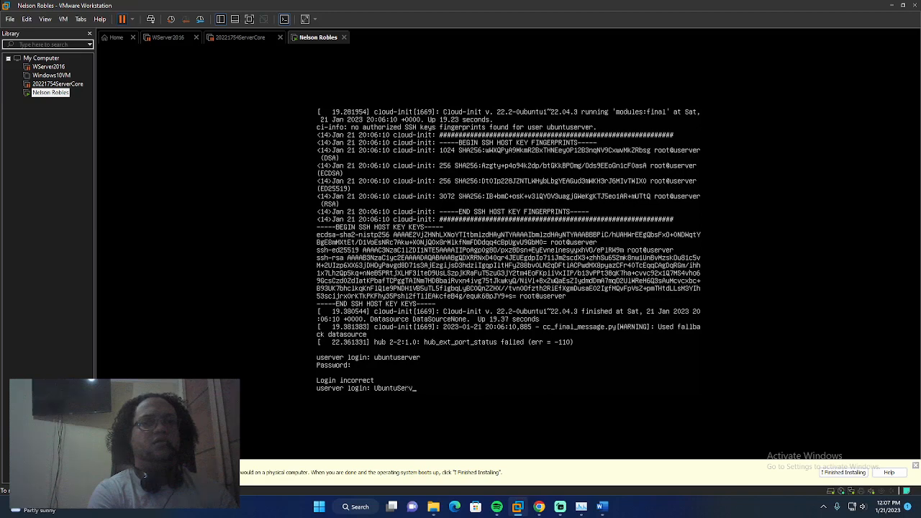
{"action": "key", "text": "Return"}
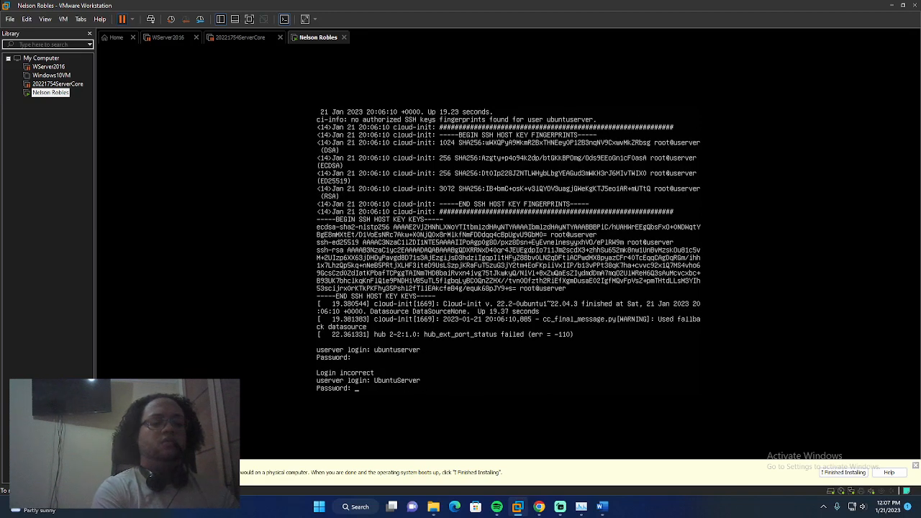
{"action": "key", "text": "Return"}
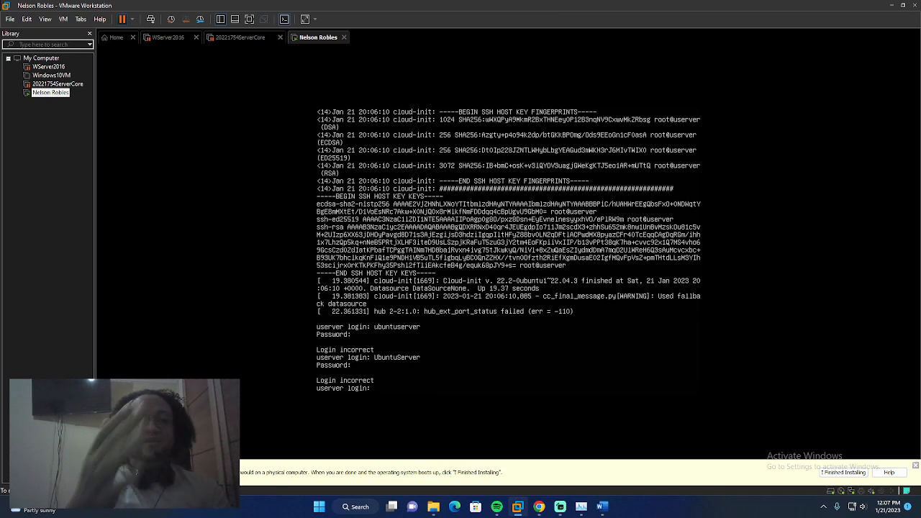
{"action": "type", "text": "ad"}
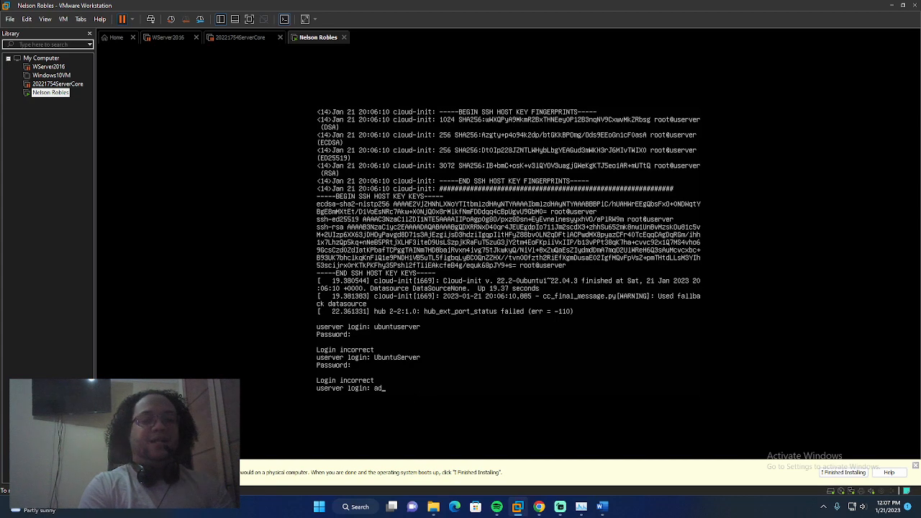
{"action": "type", "text": "ministrator"}
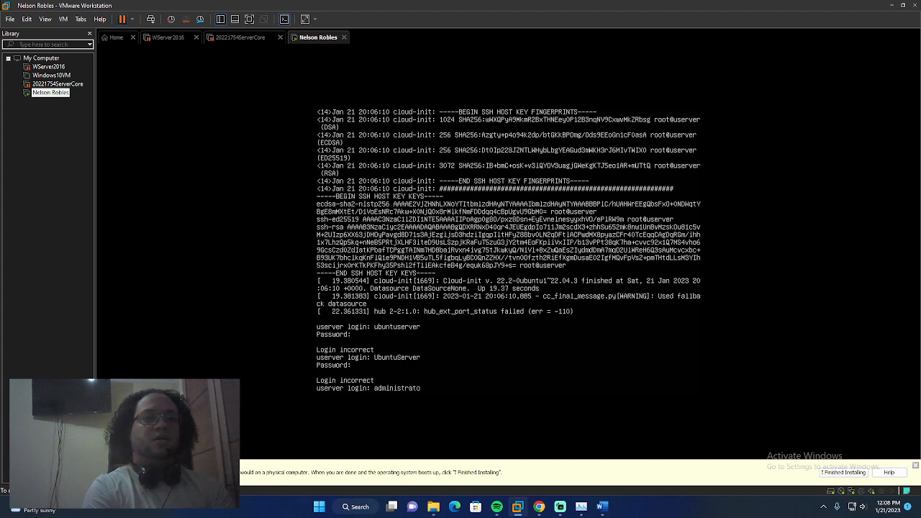
{"action": "key", "text": "Return"}
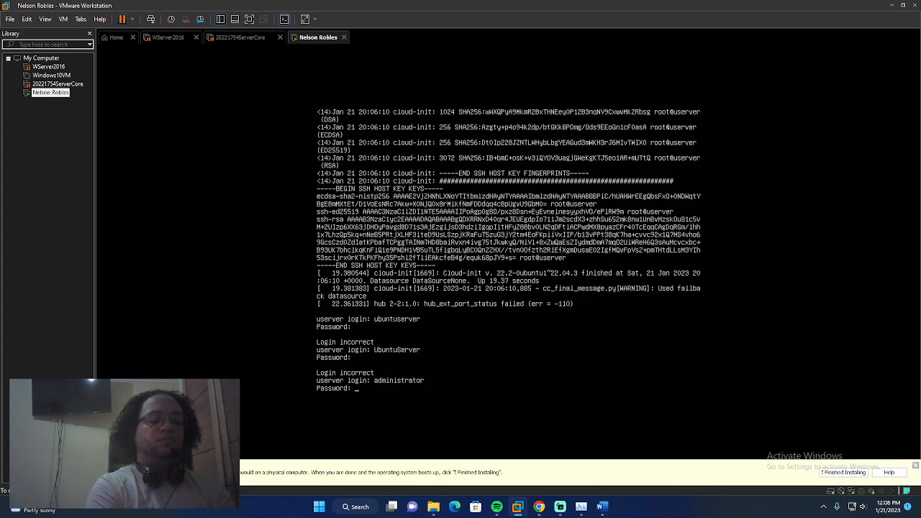
{"action": "key", "text": "Return"}
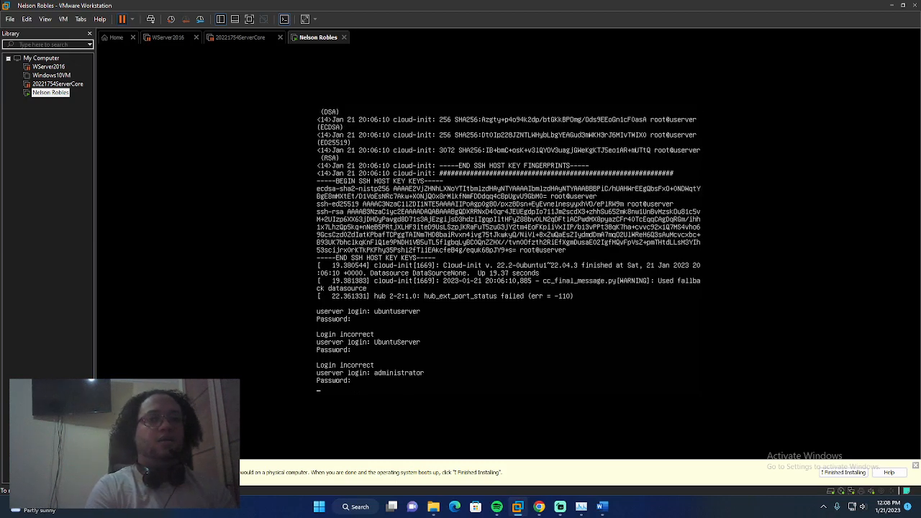
Clear the stray characters and log in with the correct user name and password, reaching the Ubuntu 22.04.1 shell
{"action": "type", "text": "22"}
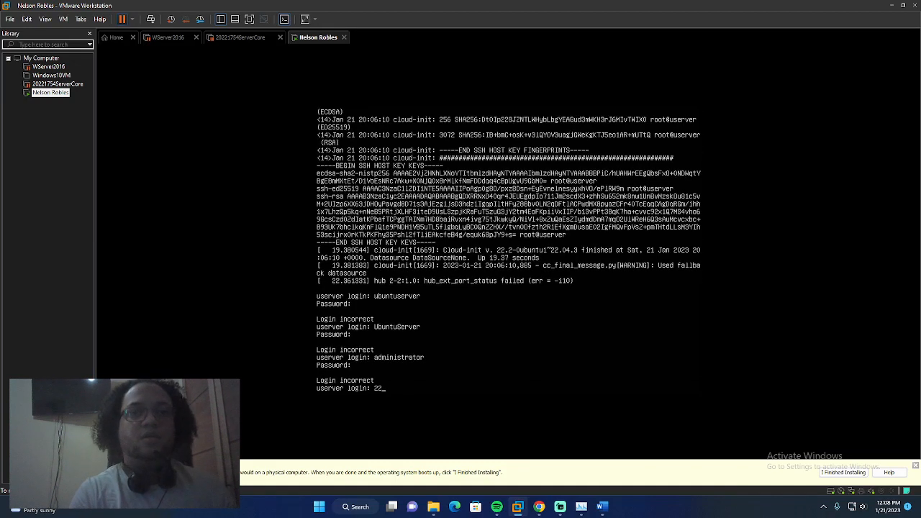
{"action": "key", "text": "BackSpace"}
{"action": "key", "text": "BackSpace"}
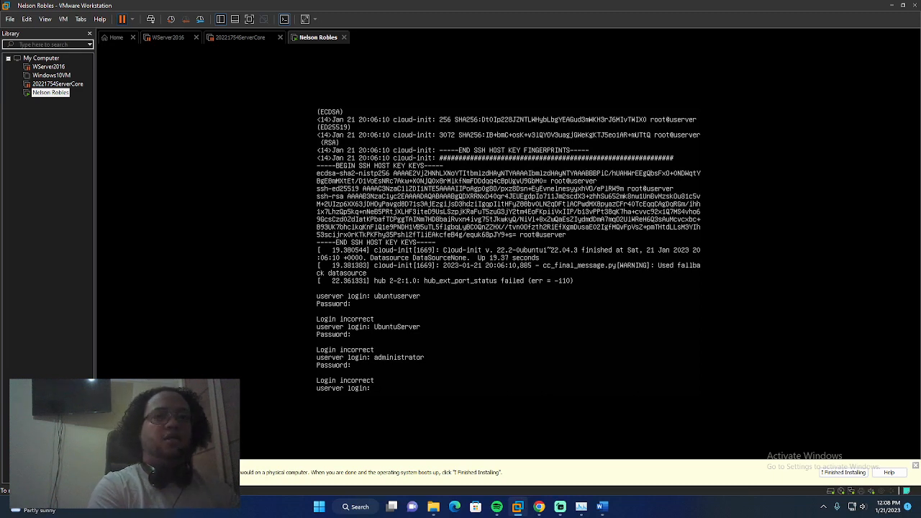
{"action": "type", "text": "ubuntuserver"}
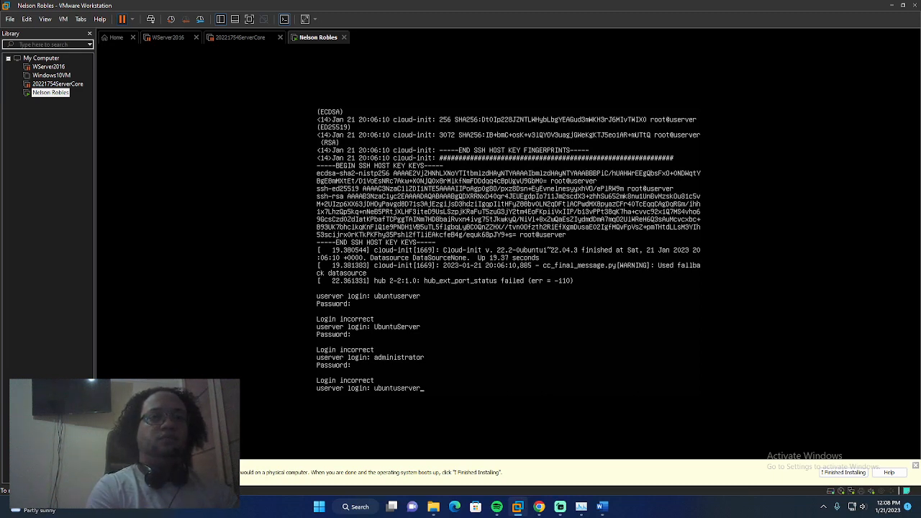
{"action": "key", "text": "Return"}
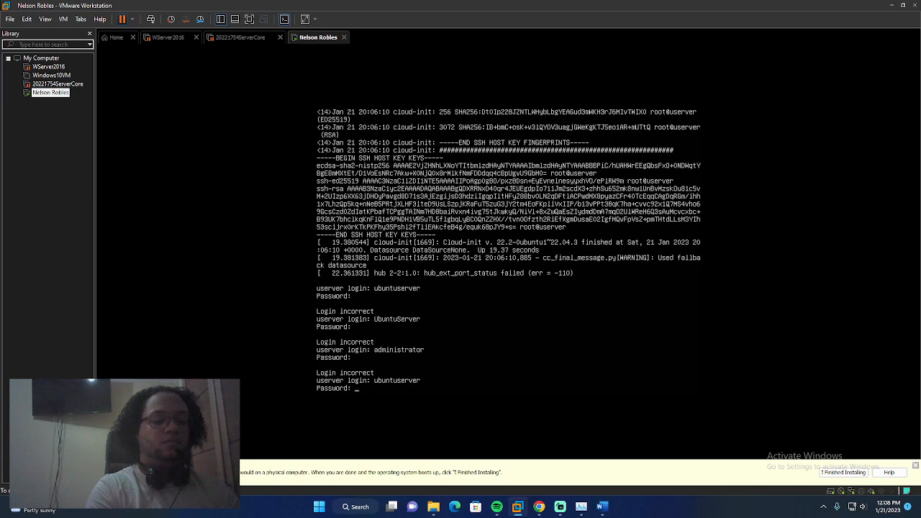
{"action": "key", "text": "Return"}
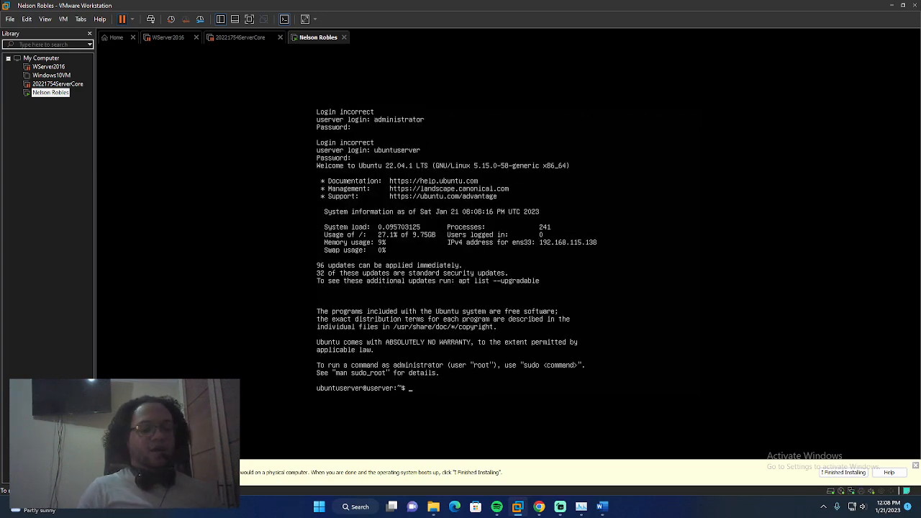
Run whoami and pwd to check the current user and working directory
{"action": "type", "text": "whoami"}
{"action": "key", "text": "Return"}
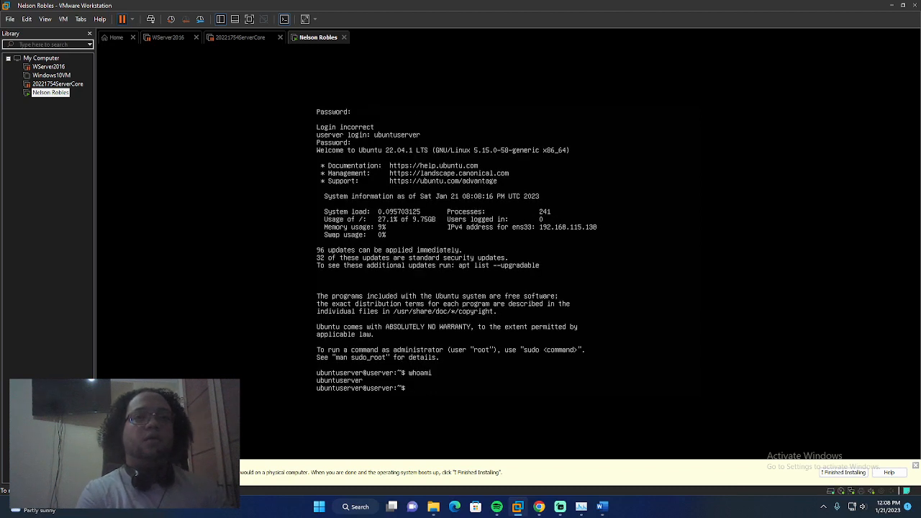
{"action": "type", "text": "hel"}
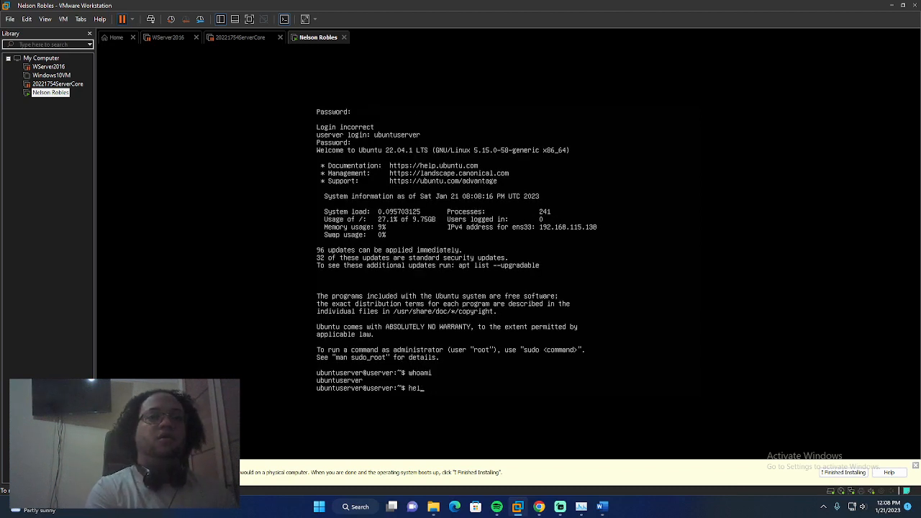
{"action": "key", "text": "BackSpace"}
{"action": "key", "text": "BackSpace"}
{"action": "key", "text": "BackSpace"}
{"action": "type", "text": "pwd"}
{"action": "key", "text": "Return"}
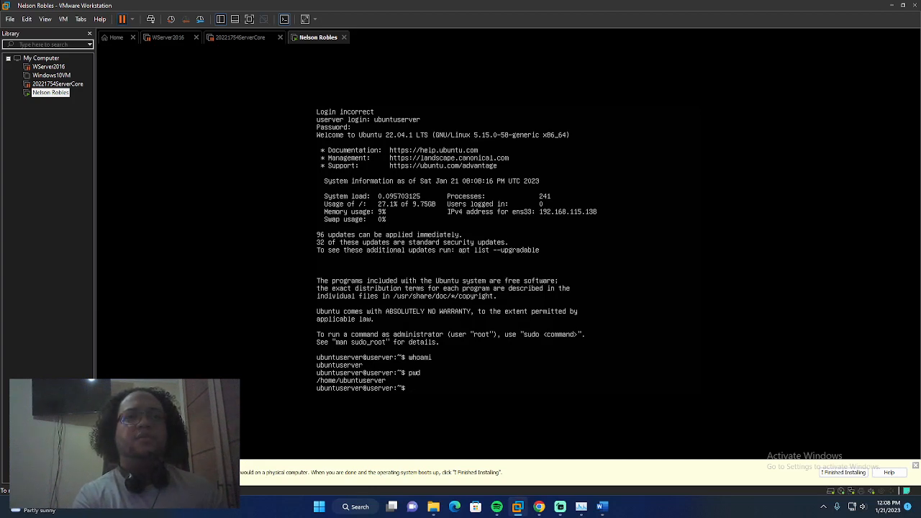
Attempt su, which fails authentication, then run sudo su with the user's password to become root
{"action": "type", "text": "su"}
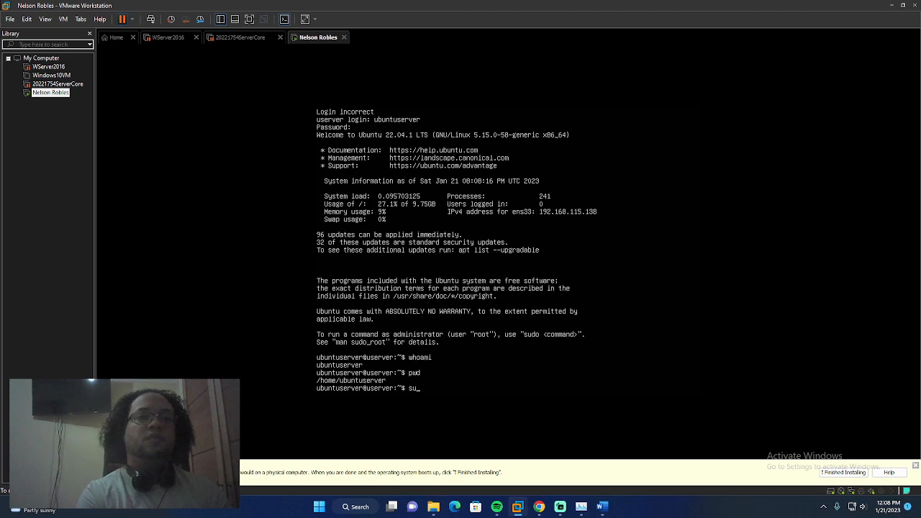
{"action": "key", "text": "Return"}
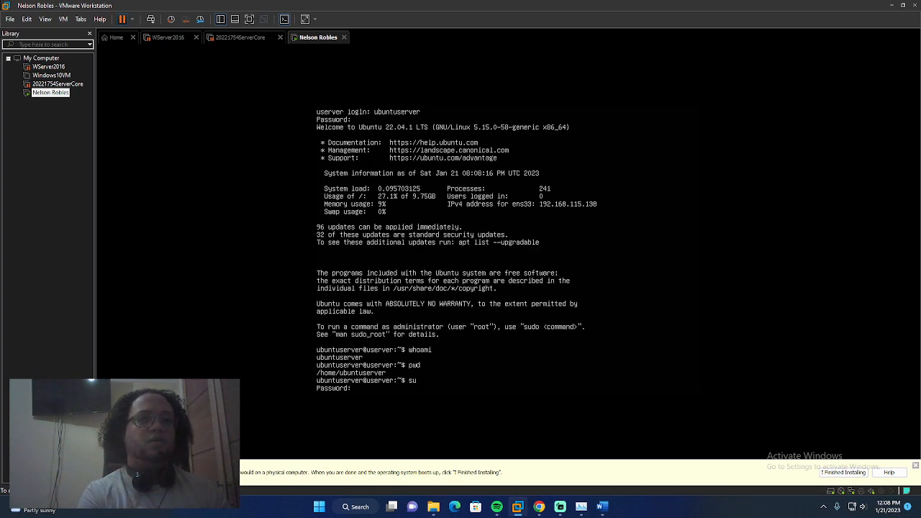
{"action": "key", "text": "Return"}
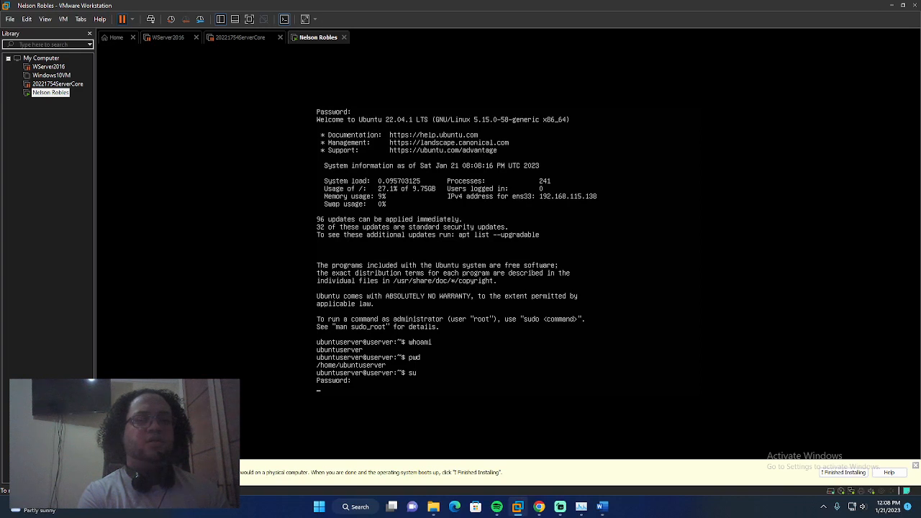
{"action": "key", "text": "Return"}
{"action": "key", "text": "Return"}
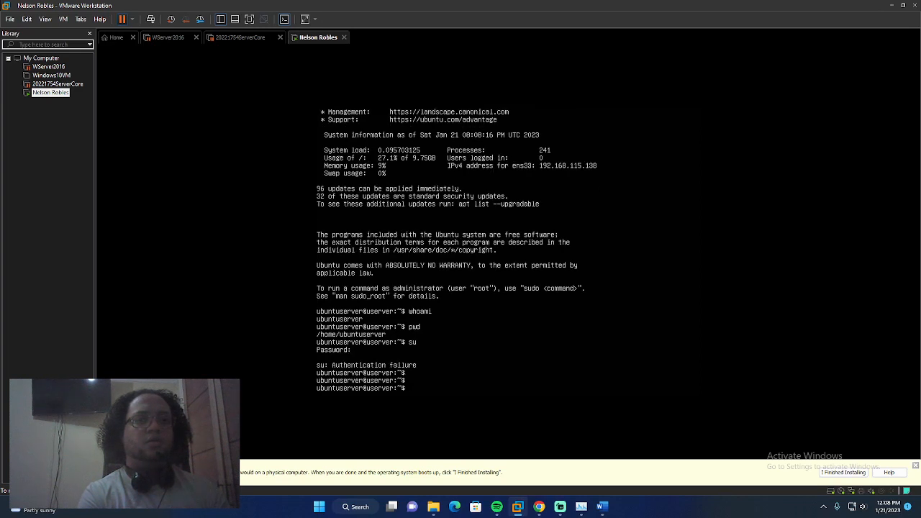
{"action": "type", "text": "sudo su"}
{"action": "key", "text": "Return"}
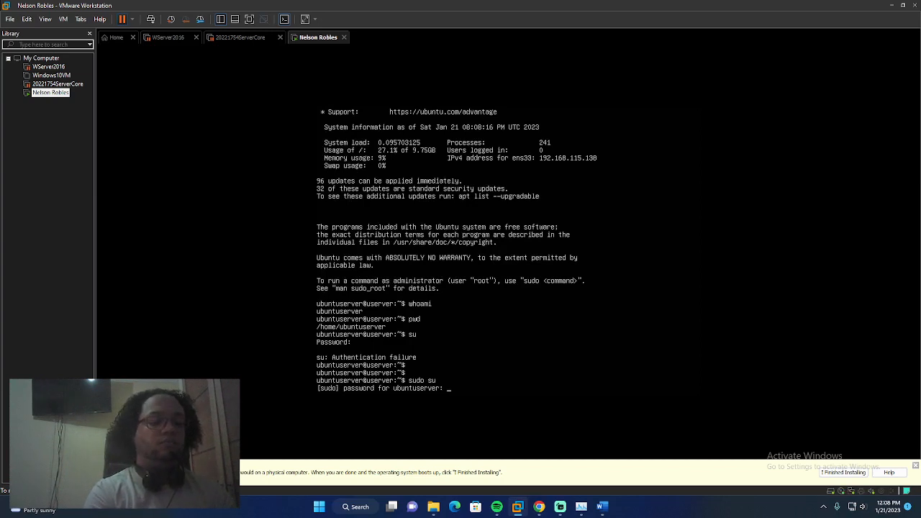
{"action": "key", "text": "Return"}
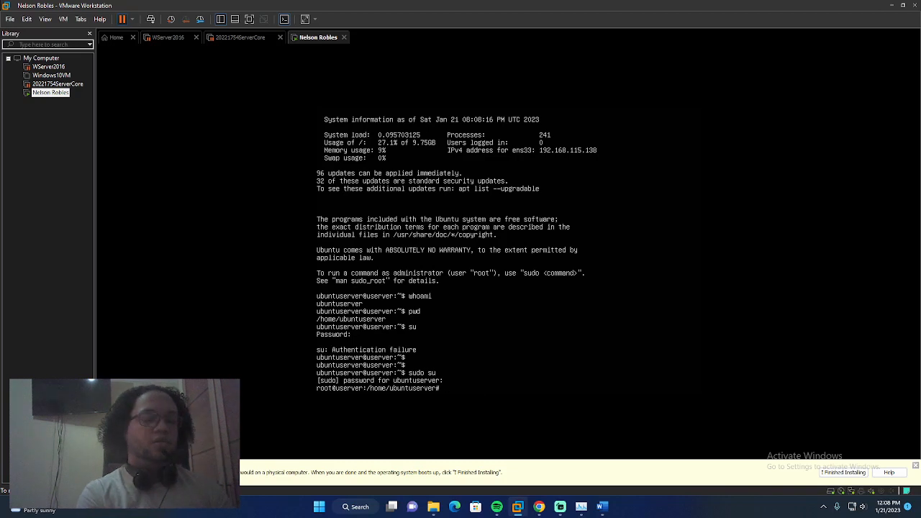
Exit the root shell, then run shutdown and shutdown -h
{"action": "type", "text": "exit"}
{"action": "key", "text": "Return"}
{"action": "type", "text": "sh"}
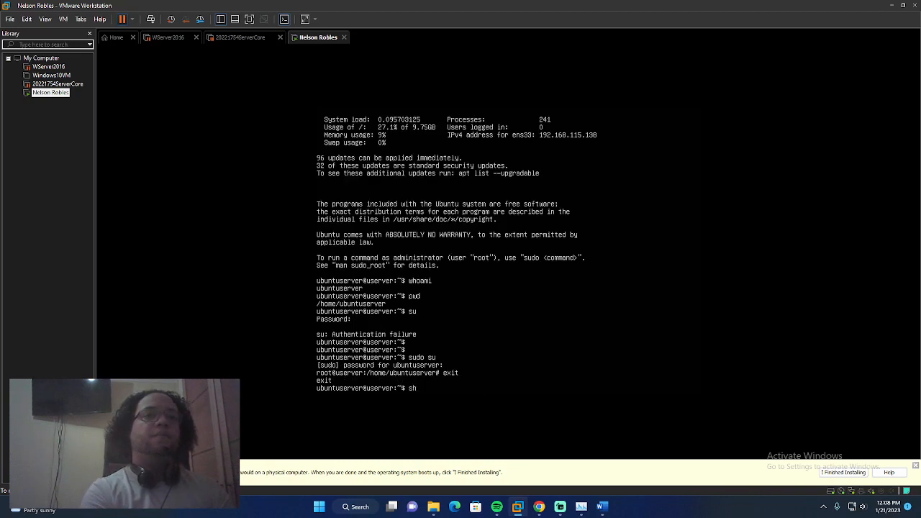
{"action": "type", "text": "utdown"}
{"action": "key", "text": "Return"}
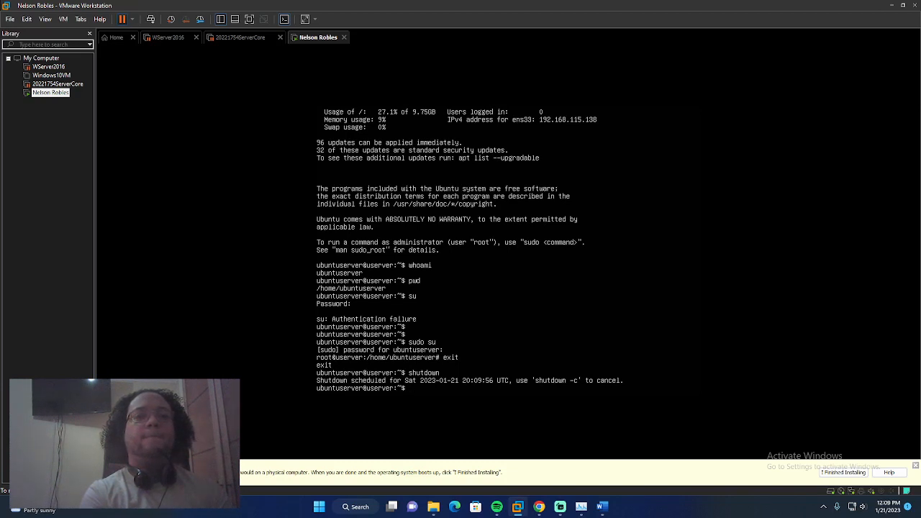
{"action": "key", "text": "Return"}
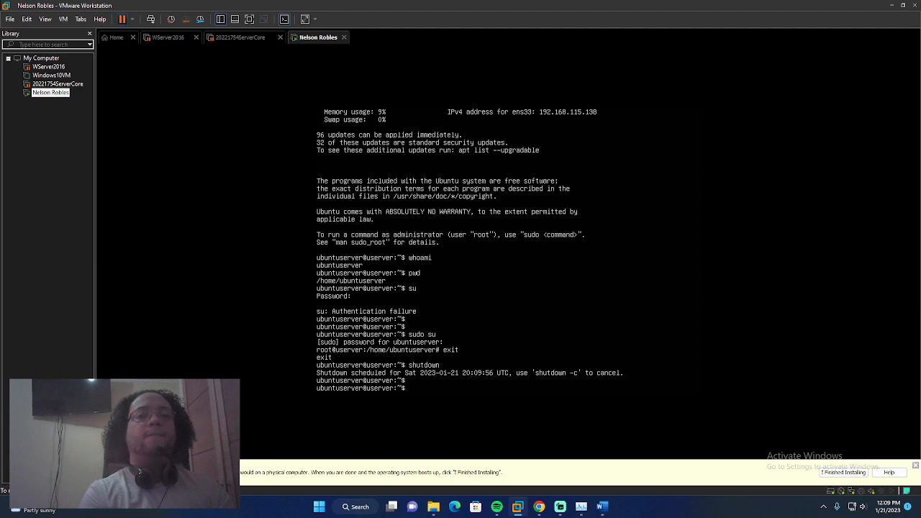
{"action": "key", "text": "Up"}
{"action": "type", "text": "-"}
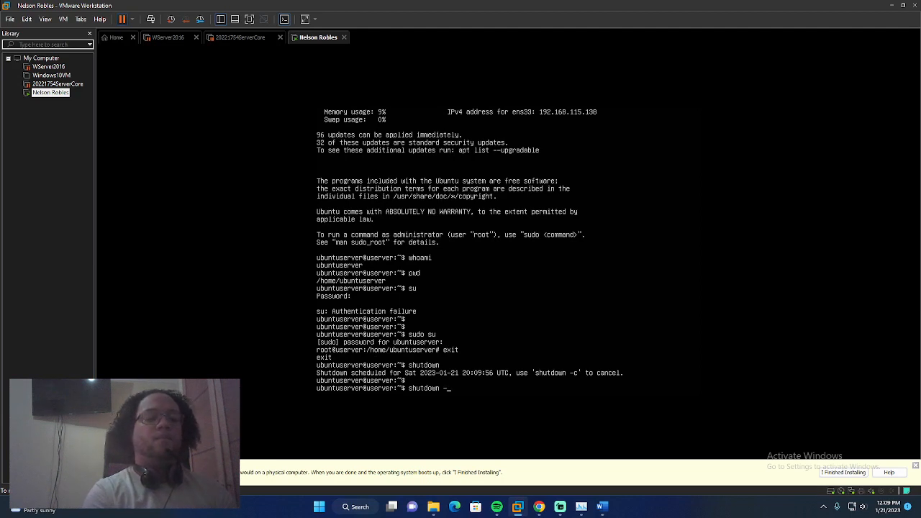
{"action": "type", "text": "h"}
{"action": "key", "text": "Return"}
View shutdown --help, then run shutdown -P to schedule the power-off
{"action": "key", "text": "Up"}
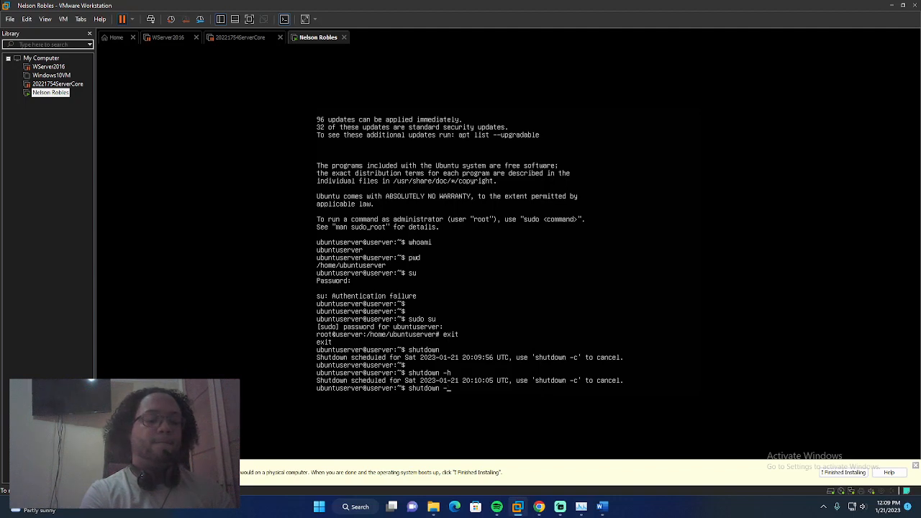
{"action": "type", "text": "elp"}
{"action": "key", "text": "Return"}
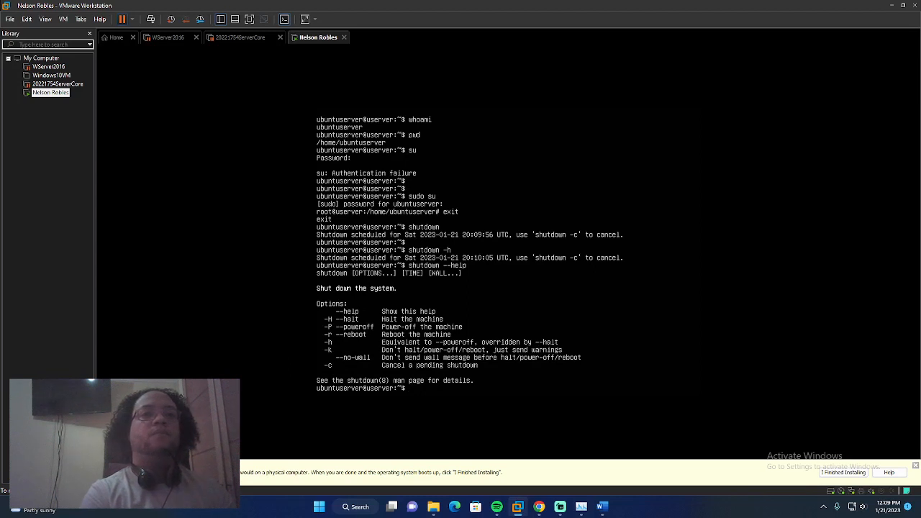
{"action": "key", "text": "Up"}
{"action": "key", "text": "BackSpace"}
{"action": "key", "text": "BackSpace"}
{"action": "key", "text": "BackSpace"}
{"action": "key", "text": "BackSpace"}
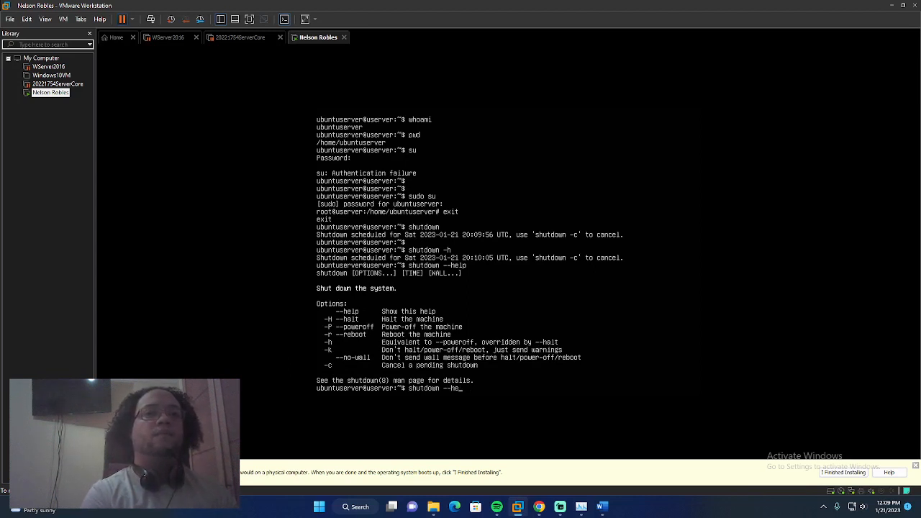
{"action": "key", "text": "BackSpace"}
{"action": "type", "text": "P"}
{"action": "key", "text": "Return"}
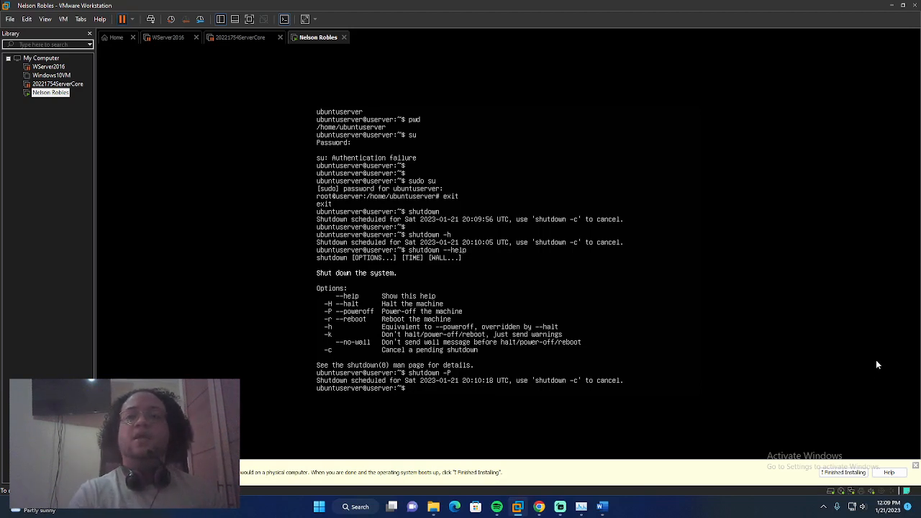
Dismiss the install hint bar and shut down the Ubuntu guest, confirming the prompt
{"action": "left_click", "coordinate": [843, 472]}
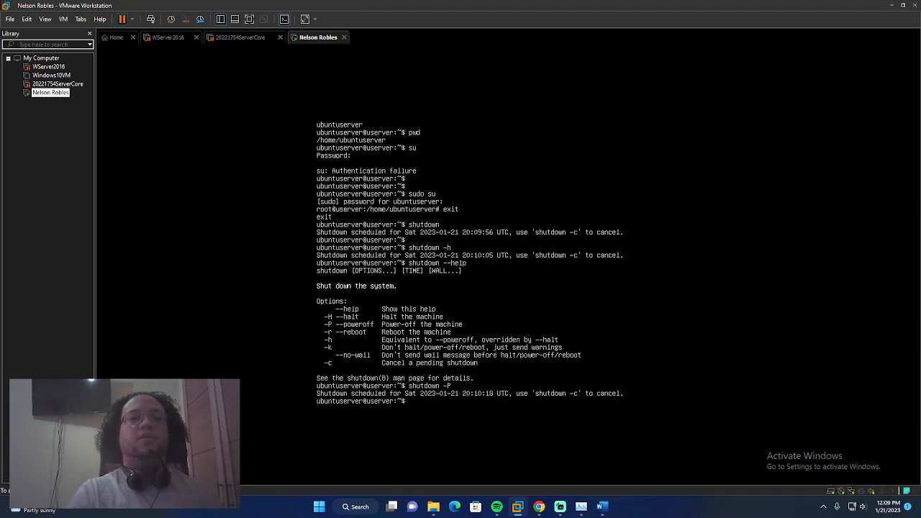
{"action": "left_click", "coordinate": [133, 19]}
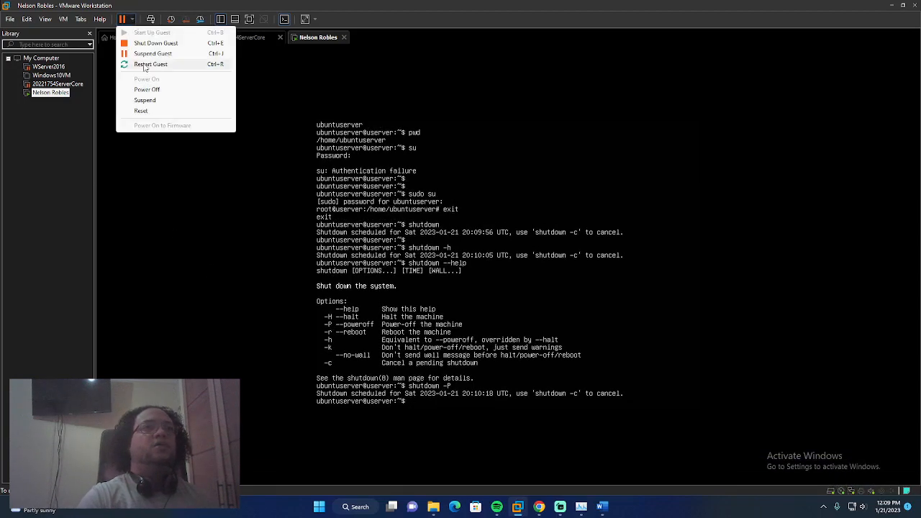
{"action": "left_click", "coordinate": [149, 44]}
{"action": "left_click", "coordinate": [479, 269]}
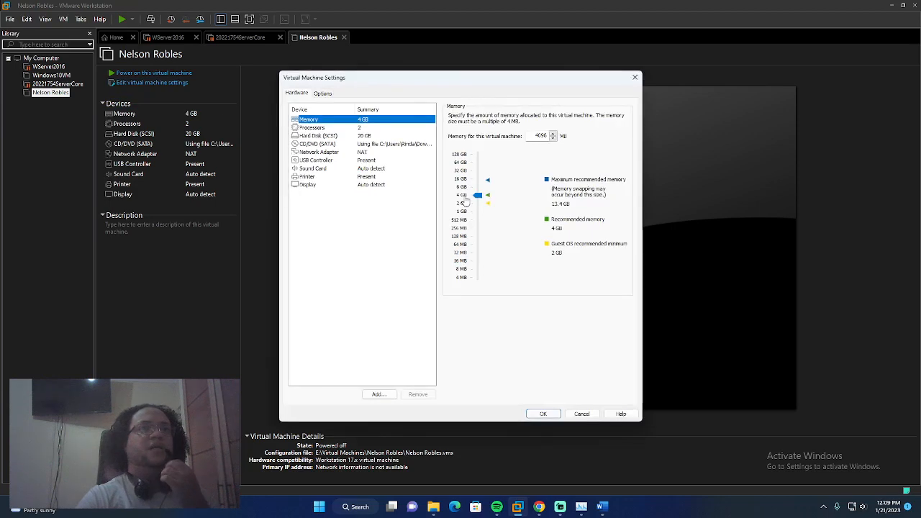
Review the Network Adapter settings, try Bridged, cancel to keep NAT, and collapse the Description section
{"action": "left_click", "coordinate": [335, 152]}
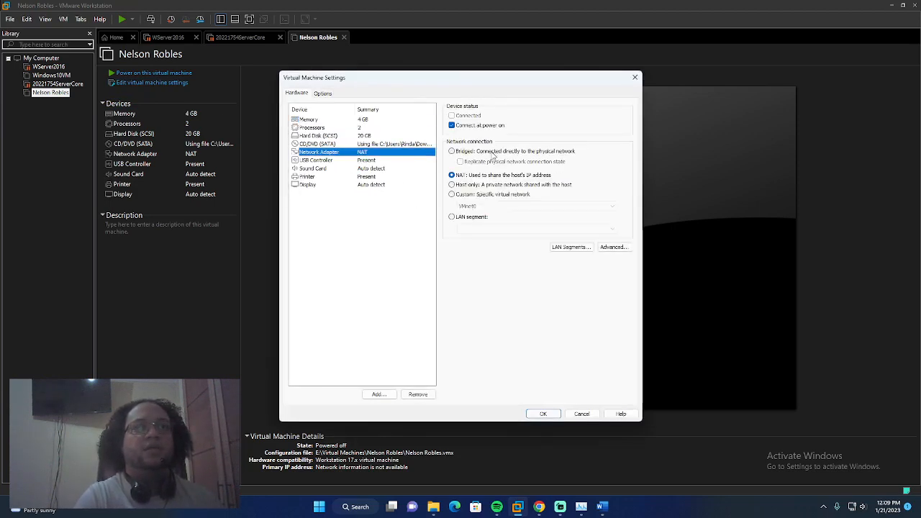
{"action": "left_click", "coordinate": [452, 152]}
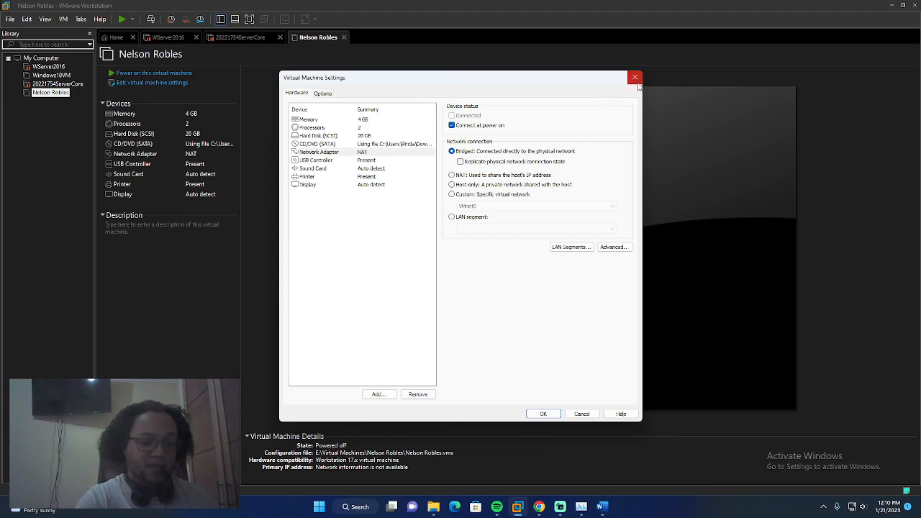
{"action": "left_click", "coordinate": [583, 415]}
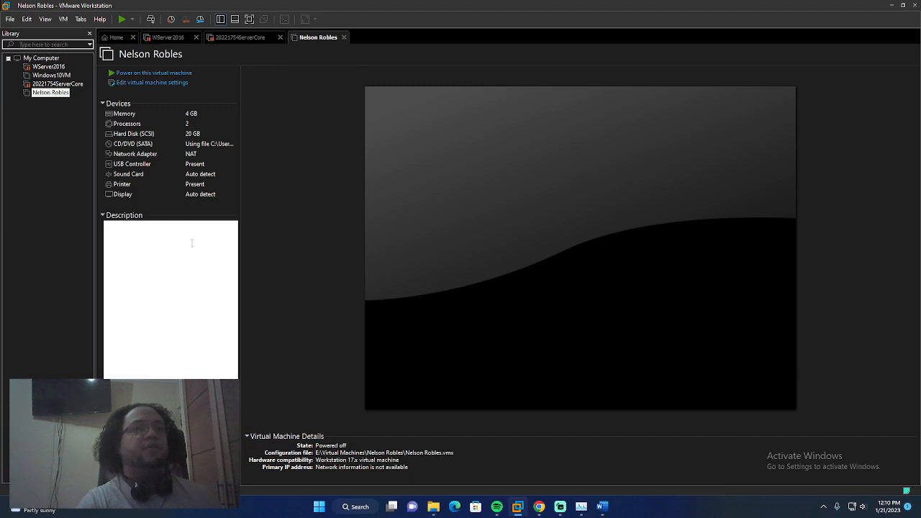
{"action": "left_click", "coordinate": [102, 215]}
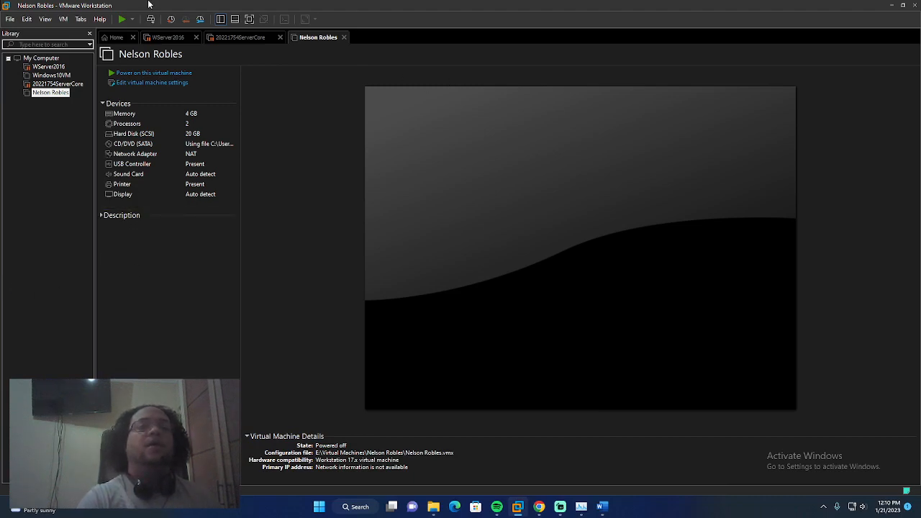